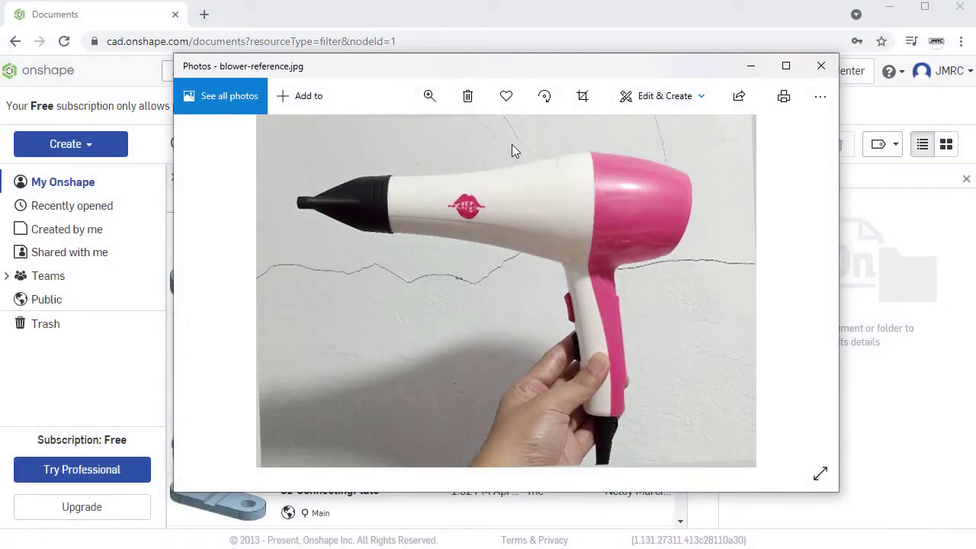
Step: Shift the Photos window showing blower-reference.jpg aside, then minimize it
left_click_drag(490, 69, 450, 69)
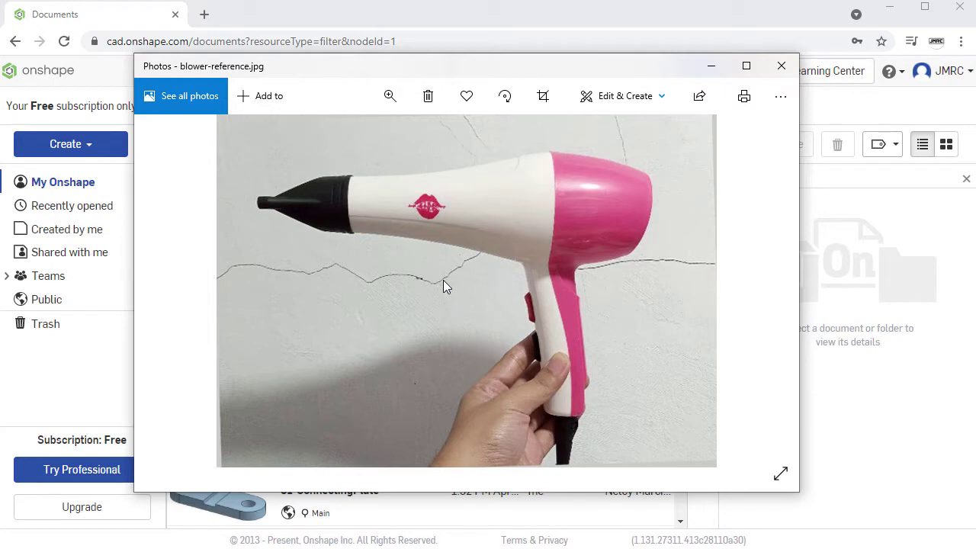
left_click(713, 72)
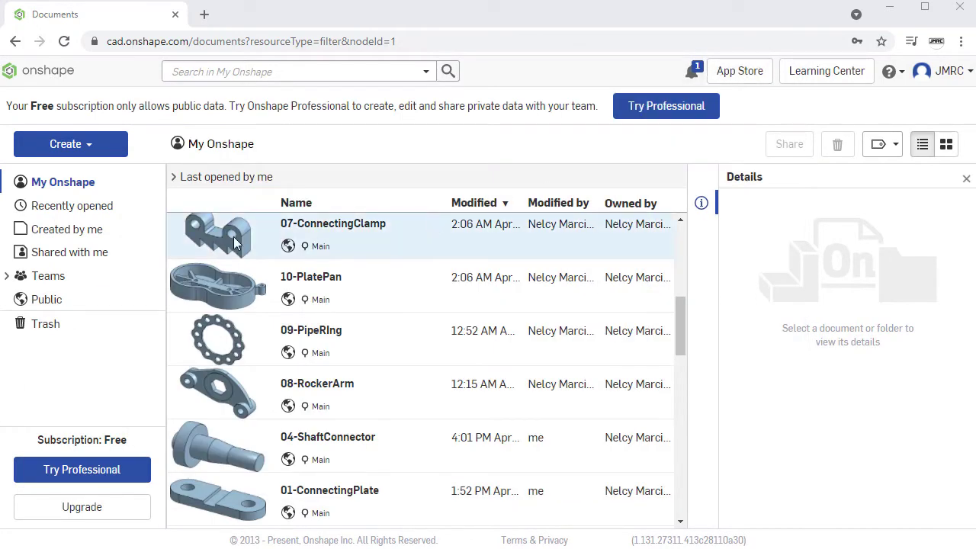
Step: Create a new public Onshape document named 'hair-blower'
left_click(80, 155)
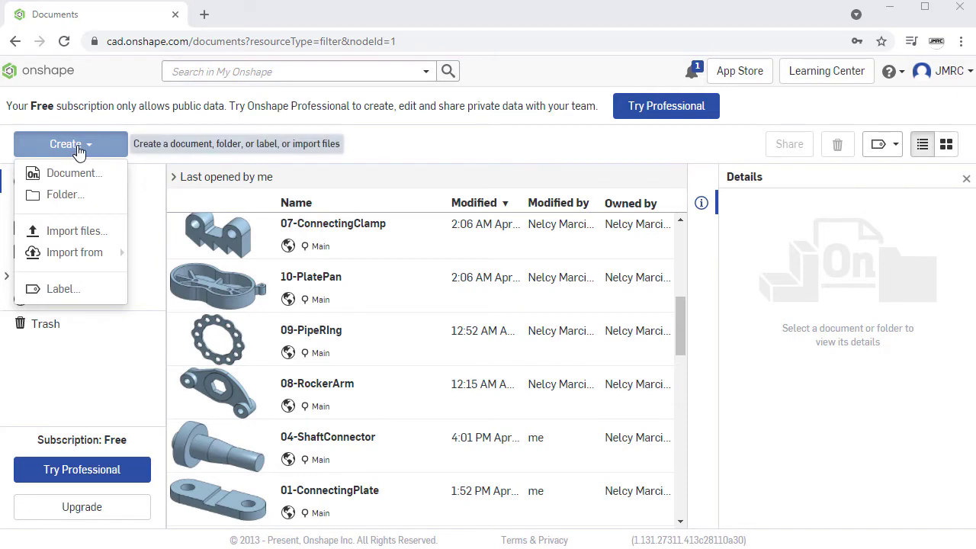
left_click(111, 184)
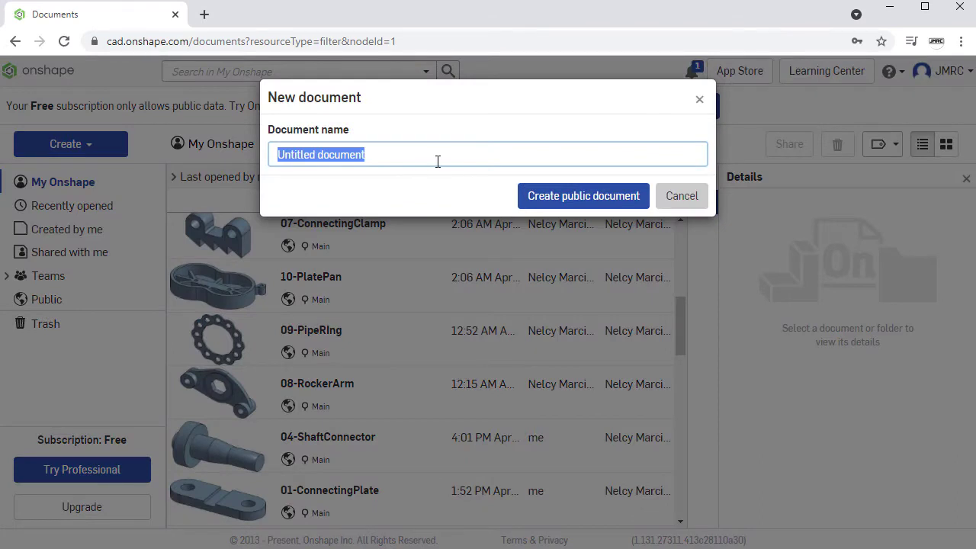
type("har")
type("ir-blower")
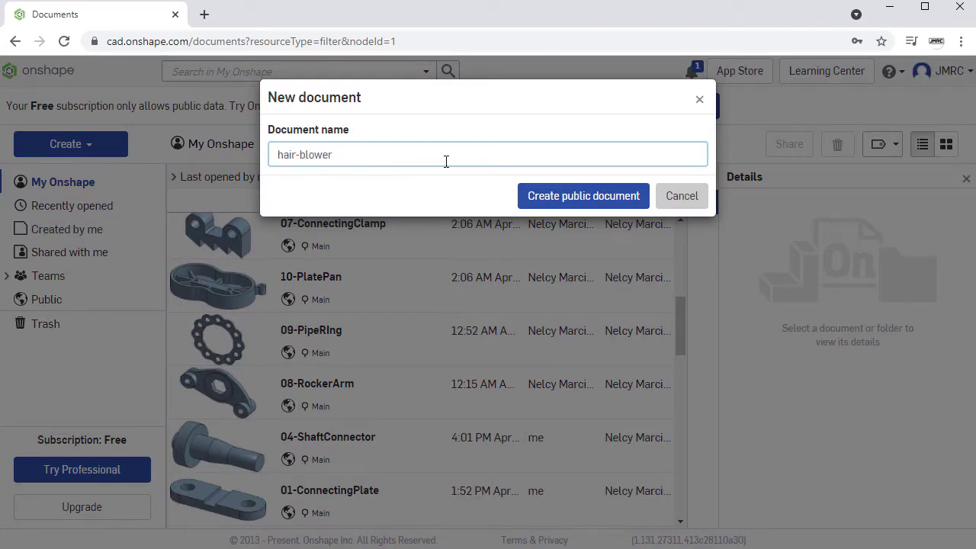
left_click(530, 200)
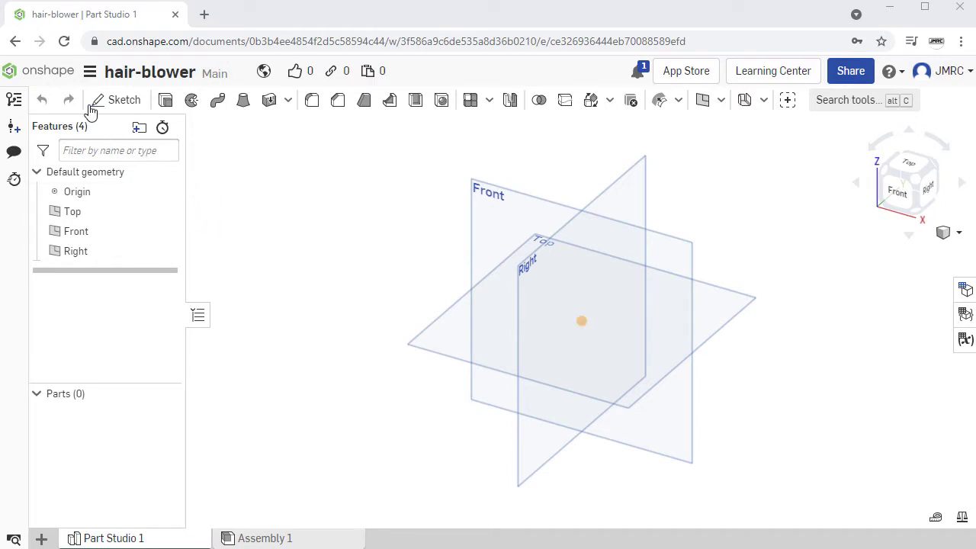
Step: Return to the documents list and start importing a file from the computer
left_click(43, 79)
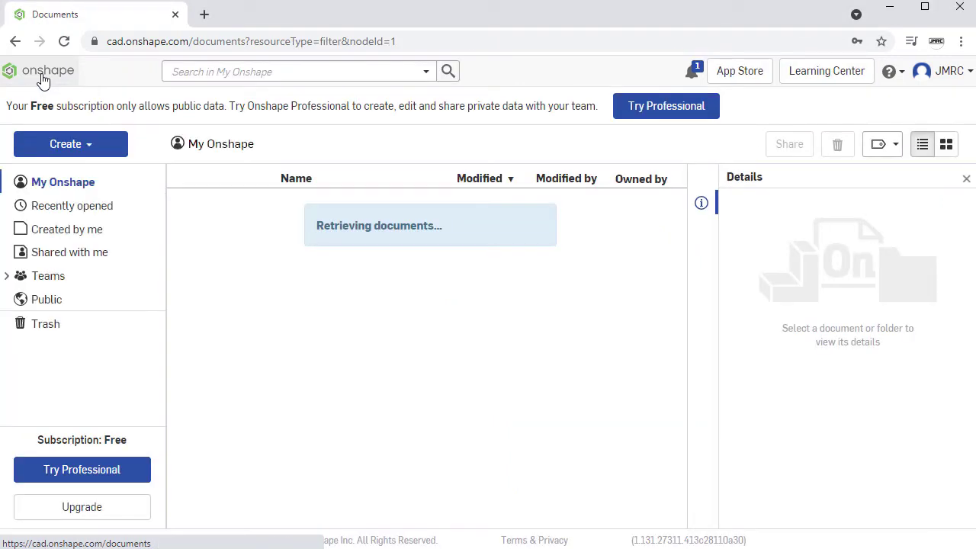
left_click(106, 154)
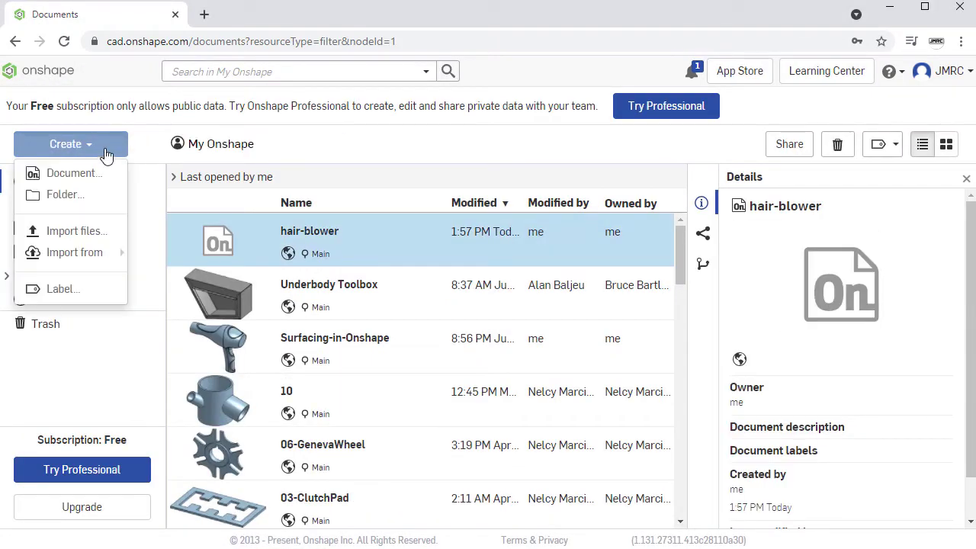
left_click(88, 238)
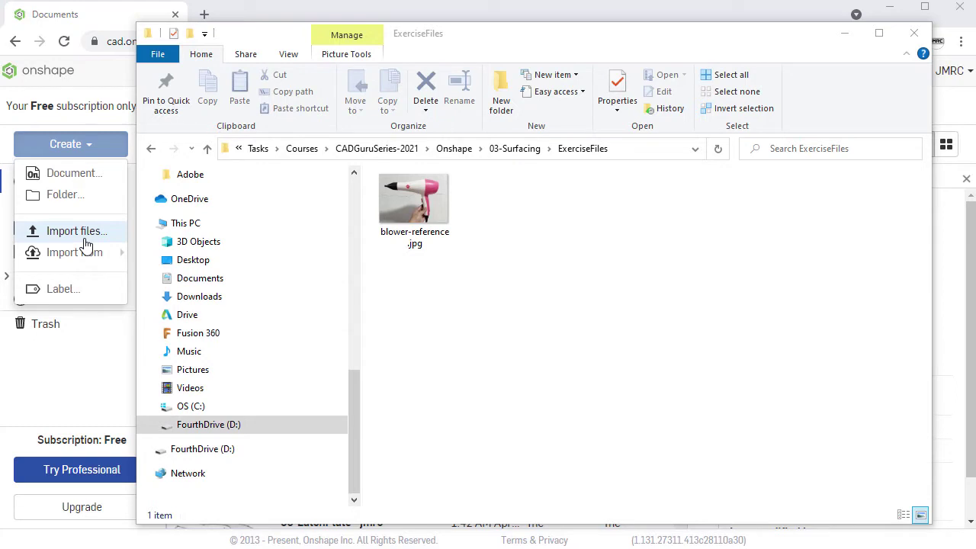
Step: Copy the ExerciseFiles folder path from File Explorer and restart the Onshape file import
left_click(629, 157)
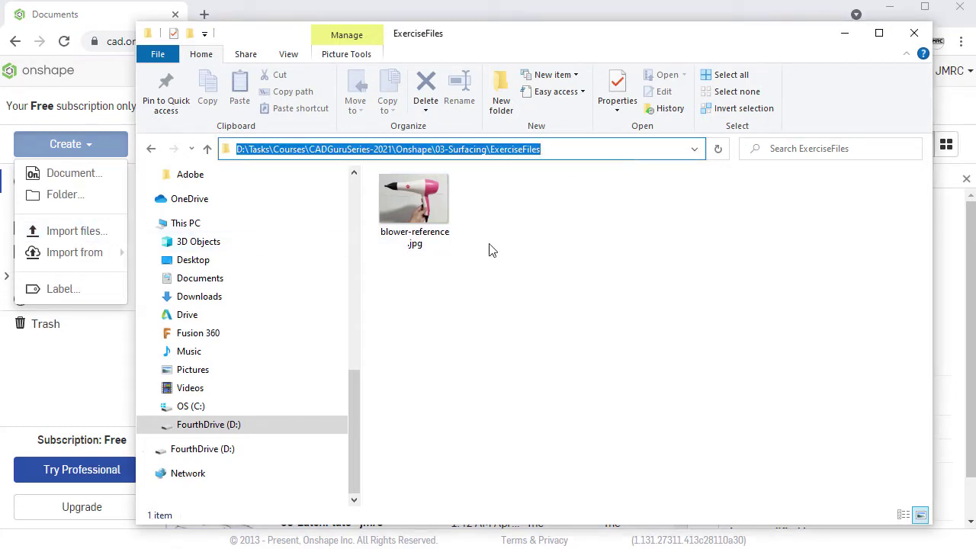
left_click(476, 264)
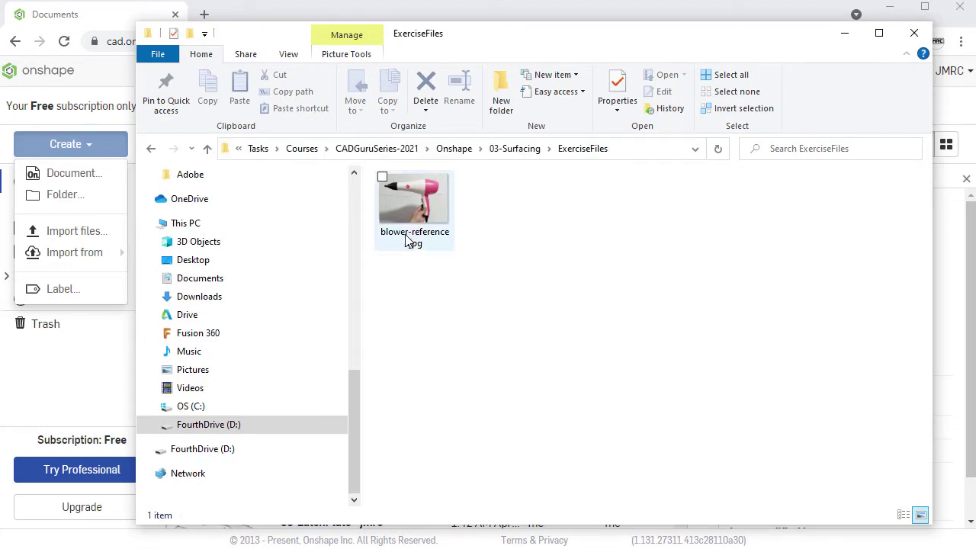
left_click(630, 156)
key("ctrl+c")
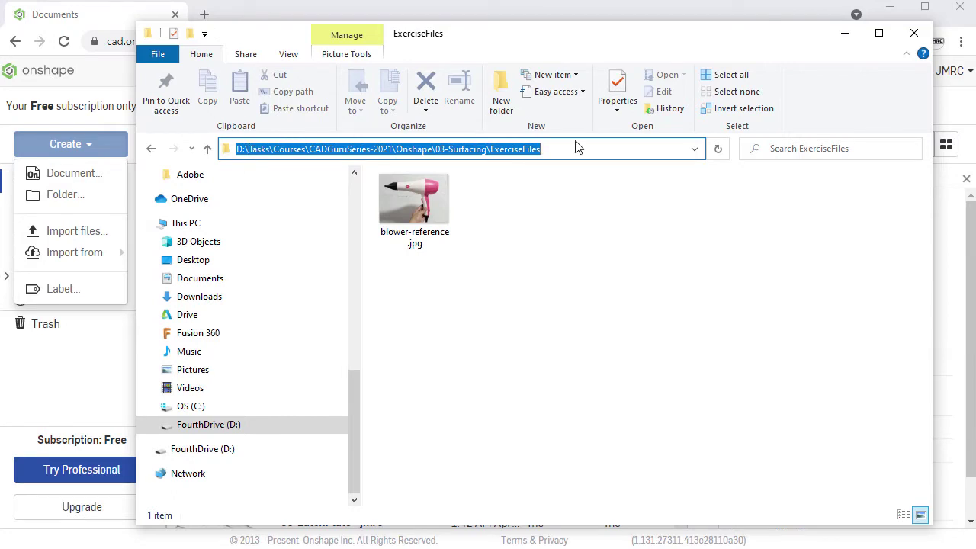
left_click(594, 8)
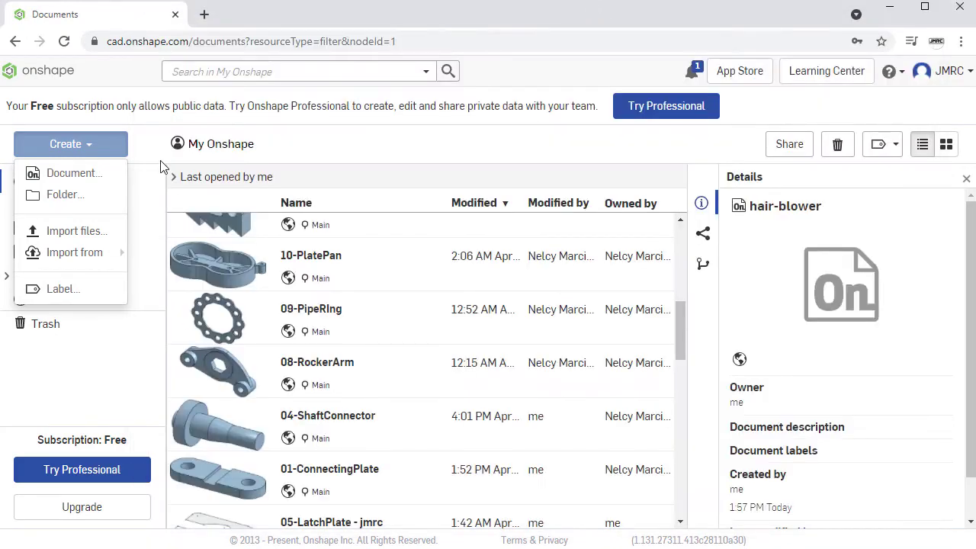
left_click(107, 237)
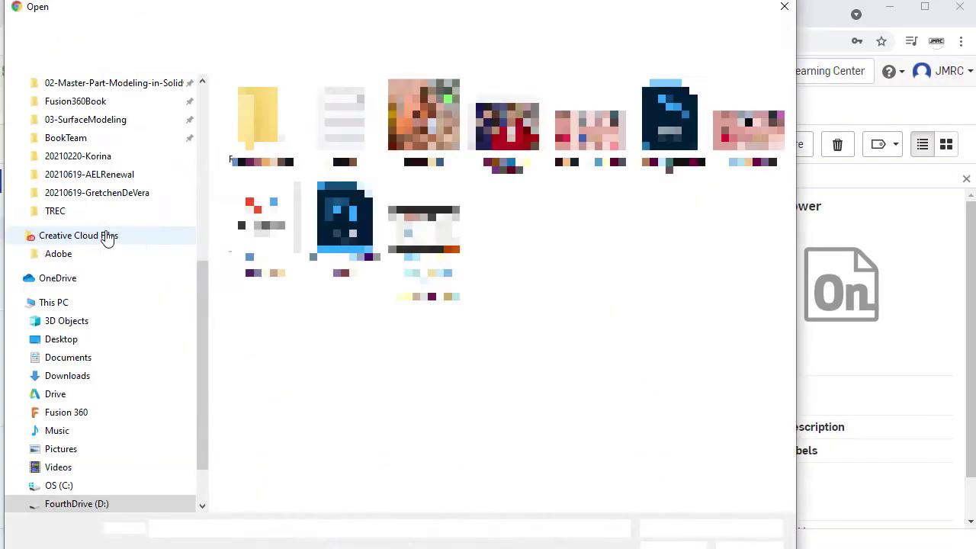
Step: Upload blower-reference.jpg from ExerciseFiles, then reopen the hair-blower document
key("ctrl+v")
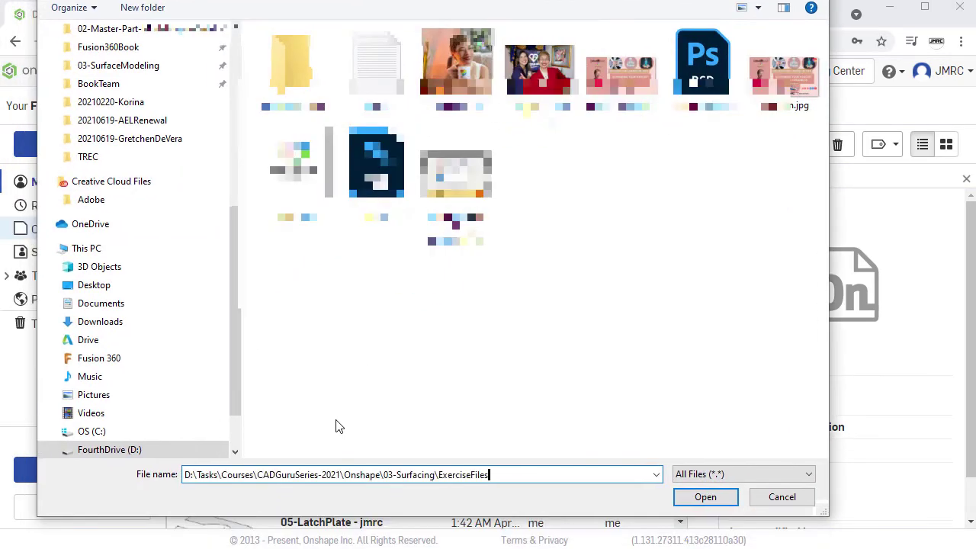
key("Return")
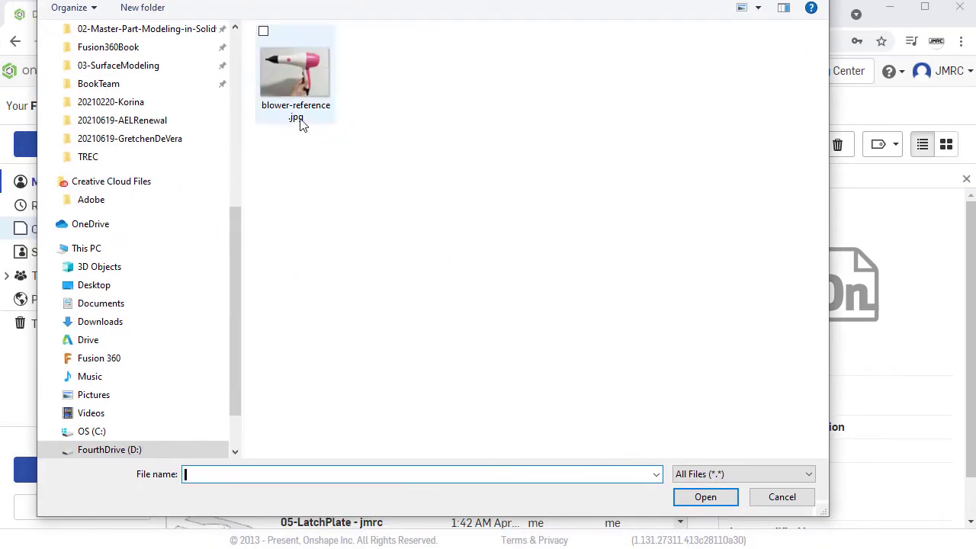
left_click(303, 90)
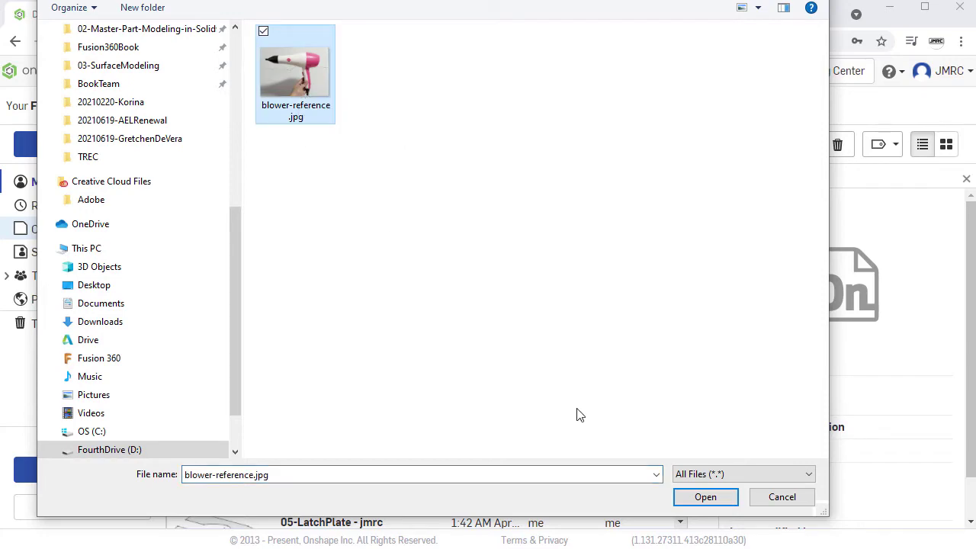
left_click(710, 498)
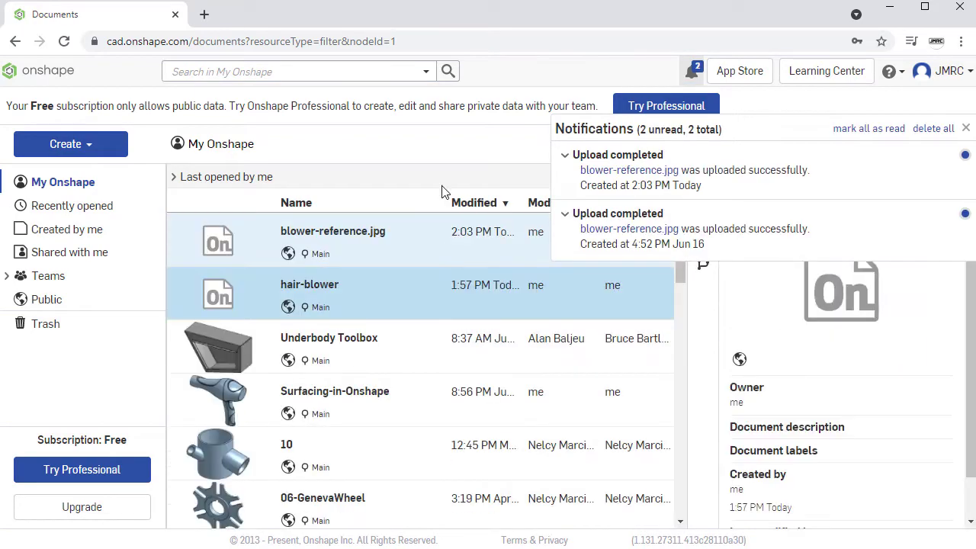
left_click(389, 252)
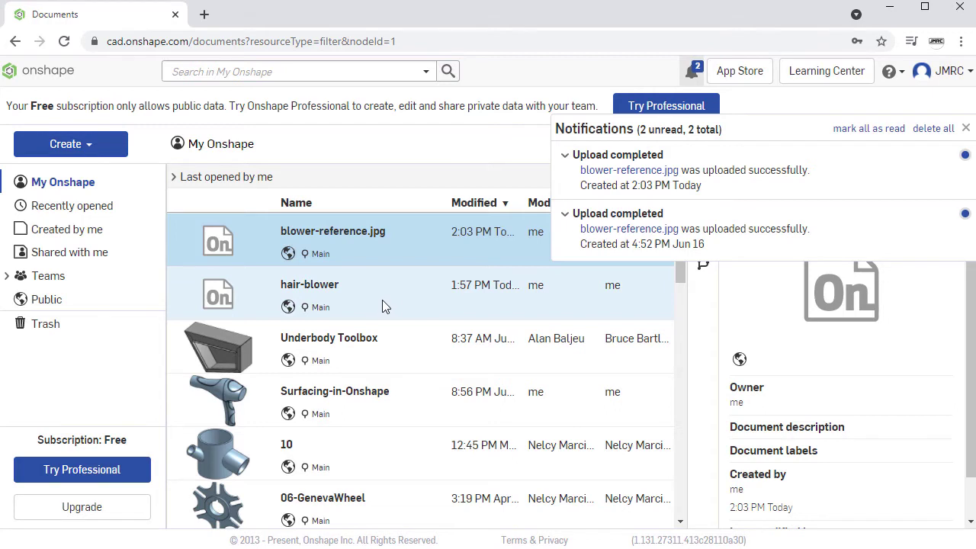
double_click(385, 303)
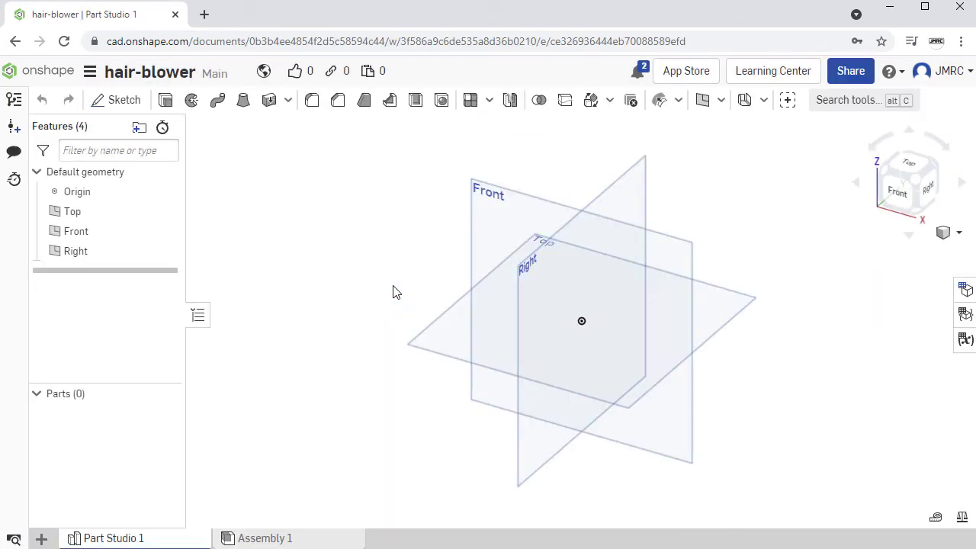
Step: Start a new sketch on the Front plane of Part Studio 1
left_click(534, 206)
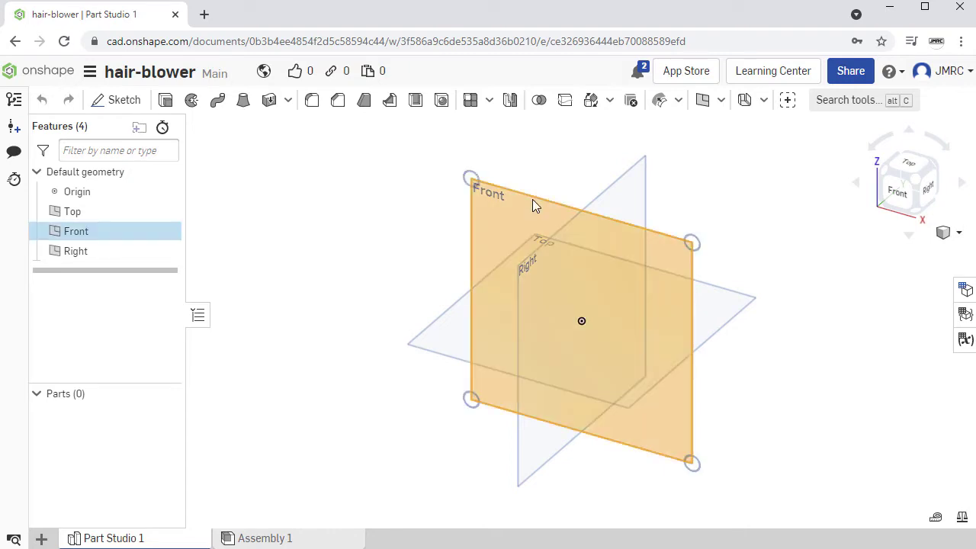
right_click(544, 162)
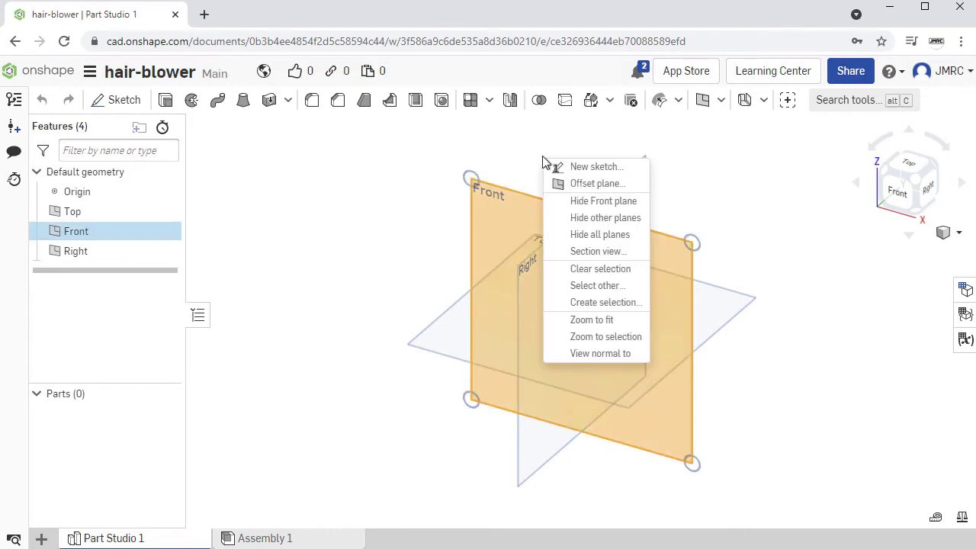
left_click(631, 175)
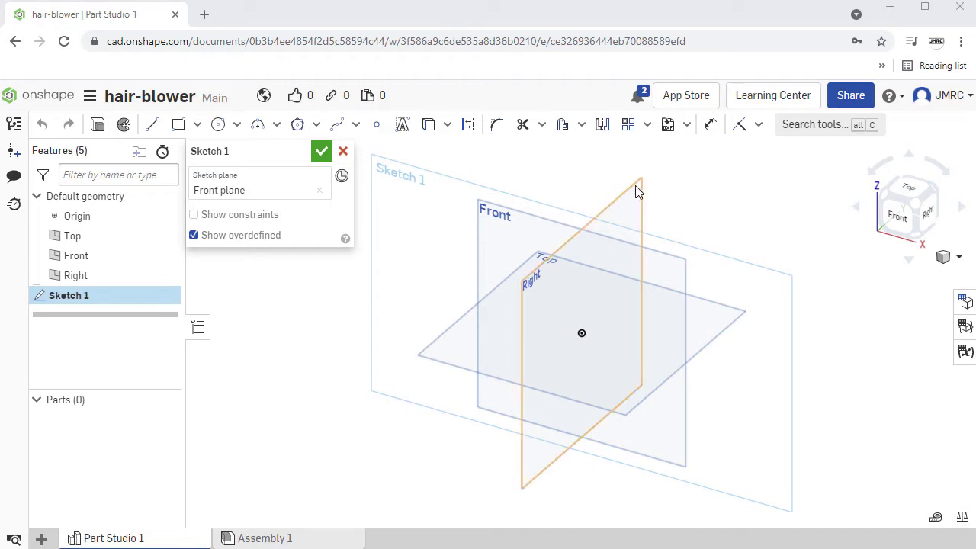
left_click(687, 126)
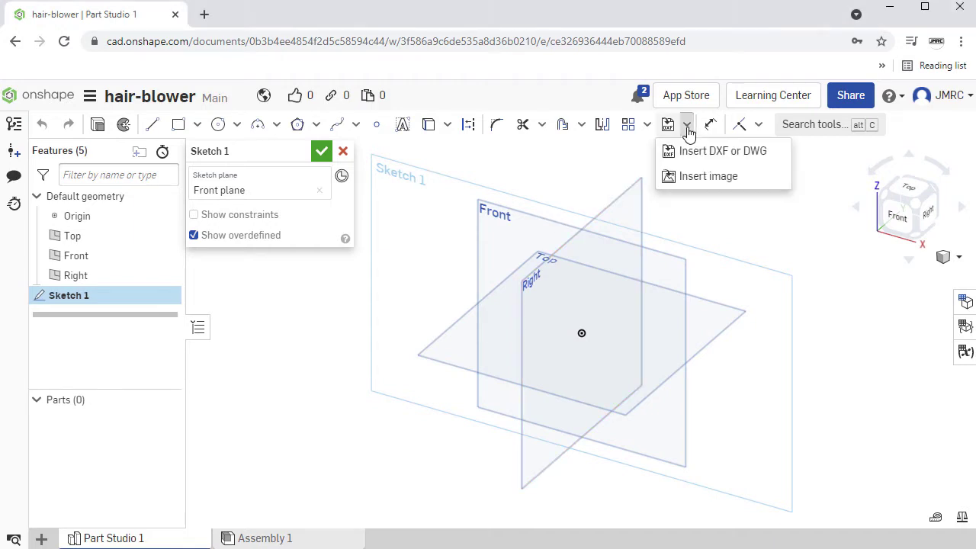
Step: Pick blower-reference.jpg from the uploaded document in My Onshape as the sketch image
left_click(741, 182)
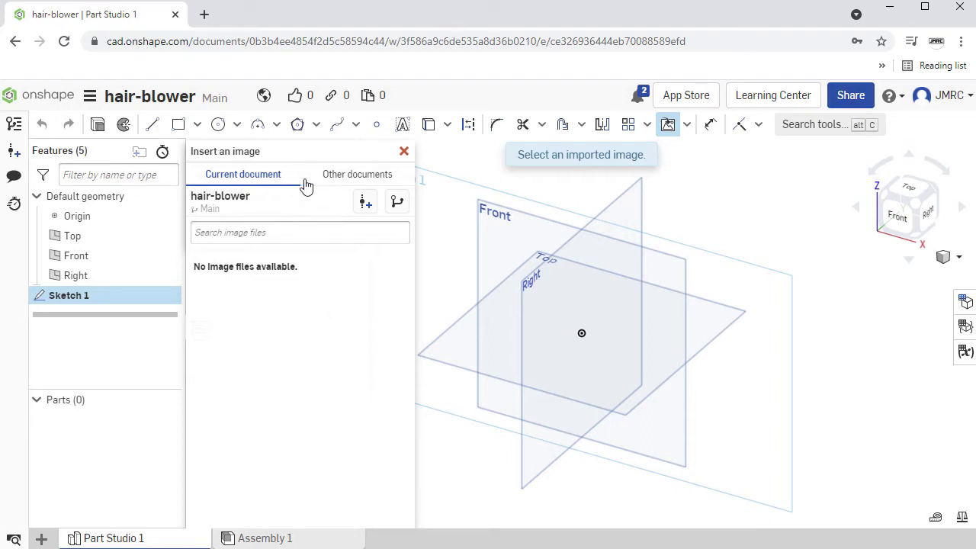
left_click(358, 175)
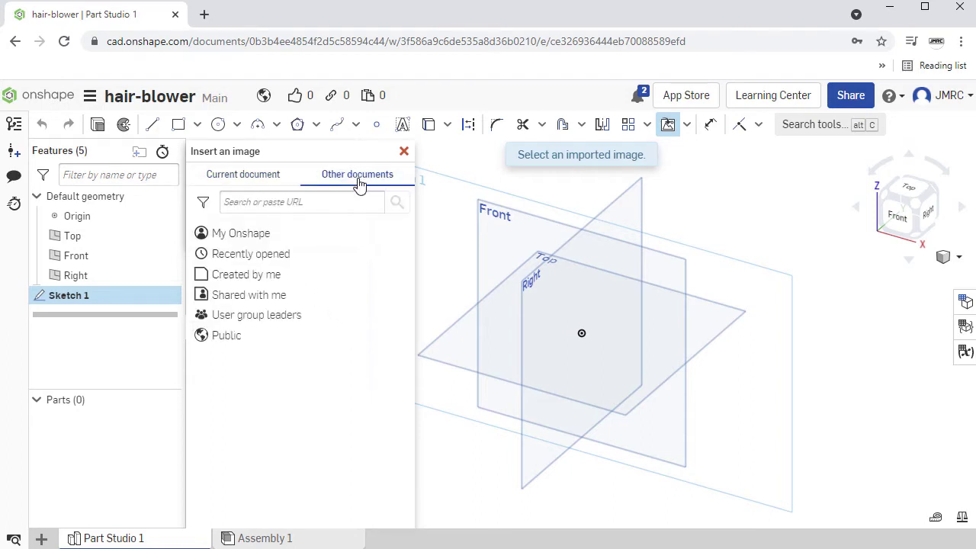
left_click(283, 237)
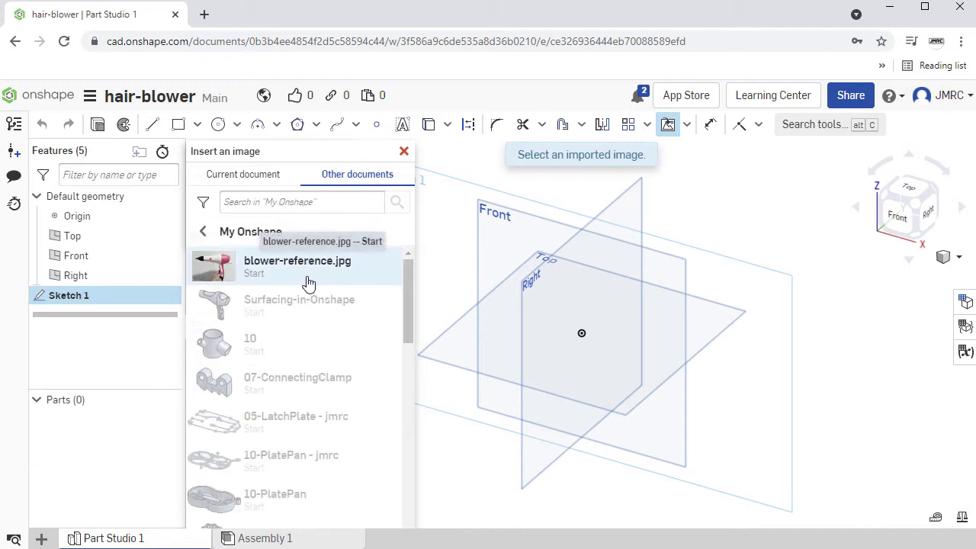
left_click(308, 266)
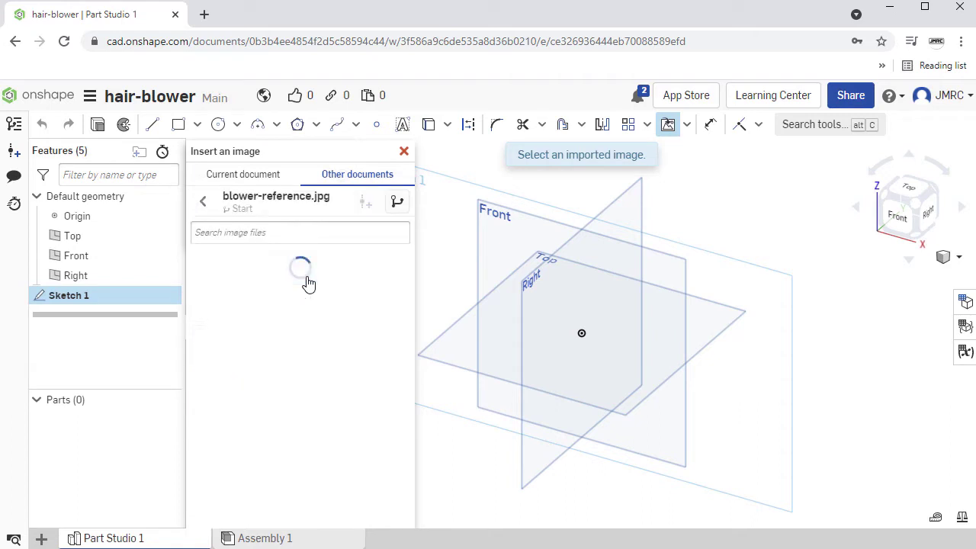
left_click(341, 267)
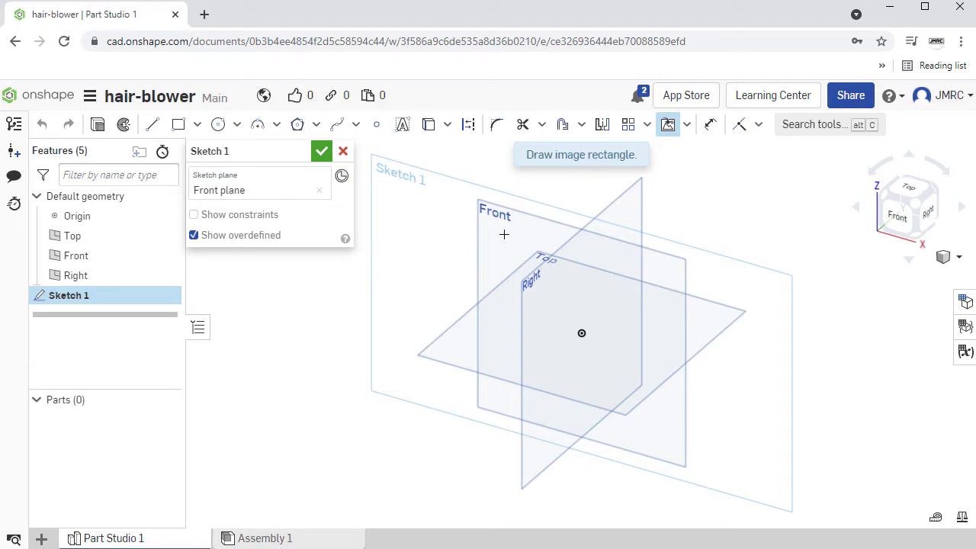
Step: View the Front plane face-on and place the photo as a large rectangle beside the origin
key("n")
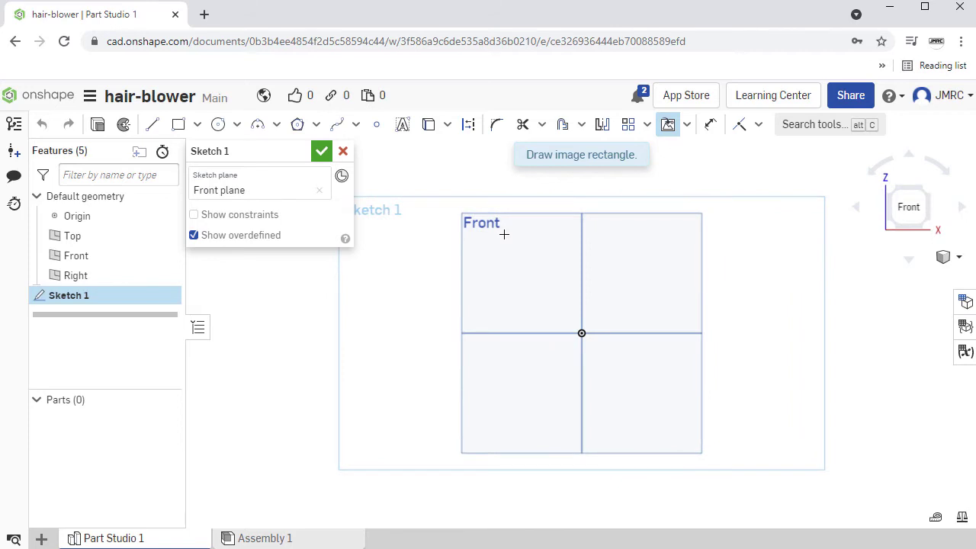
scroll(554, 281, "down", 2)
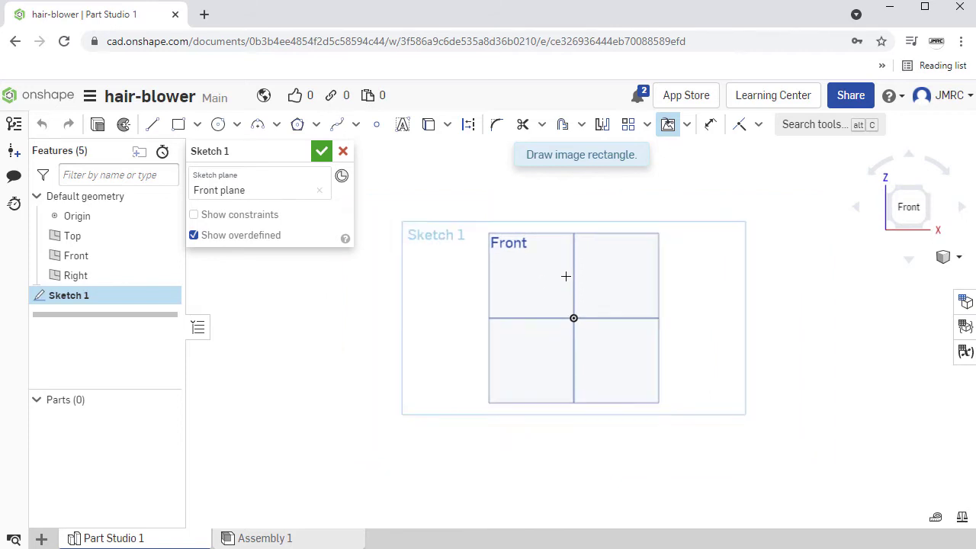
middle_click_drag(566, 276, 493, 279)
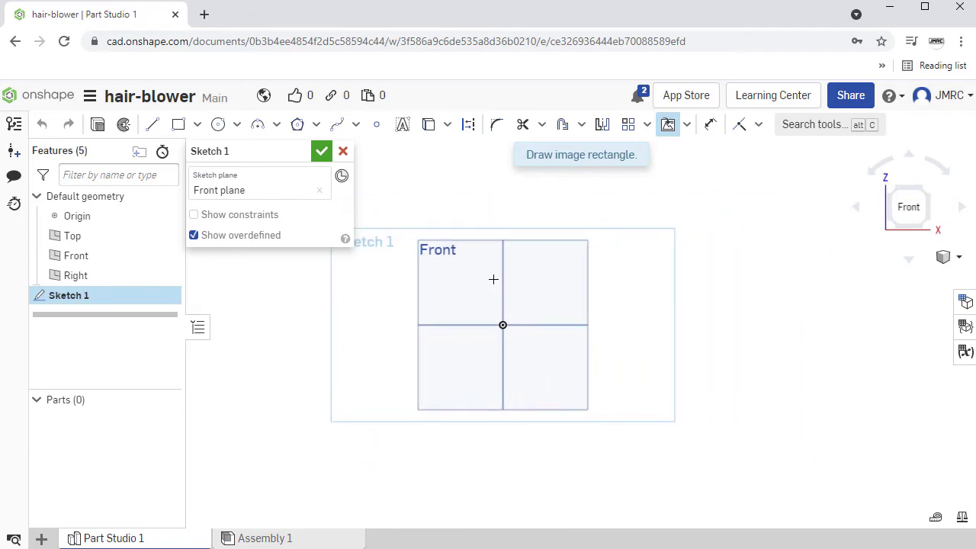
left_click(447, 209)
left_click(559, 325)
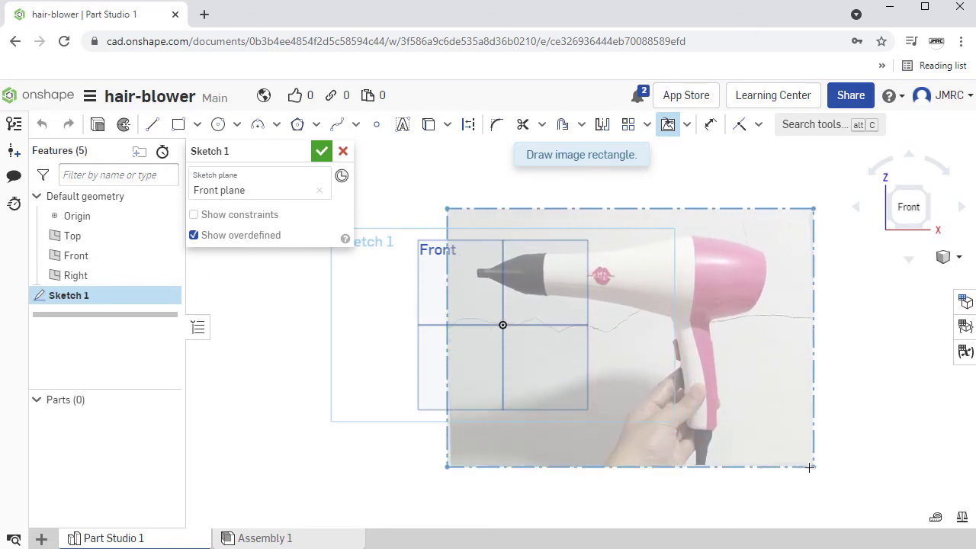
left_click(810, 466)
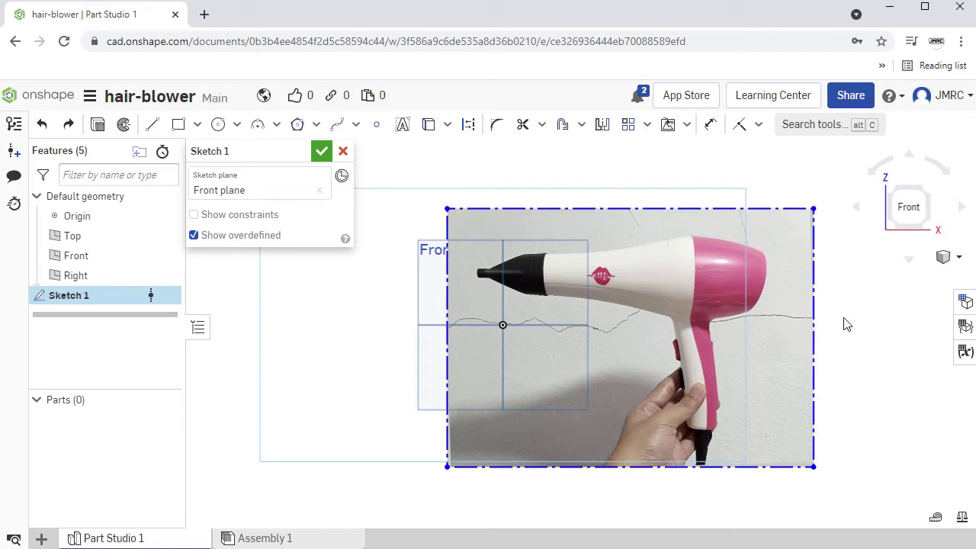
Step: Draw two vertical lines running from the photo's top edge to its bottom edge
key("l")
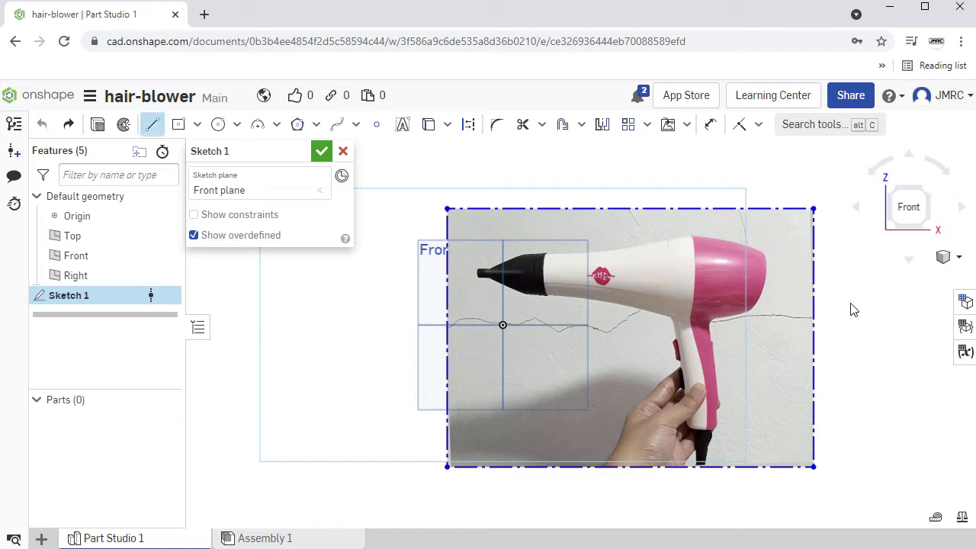
left_click(532, 208)
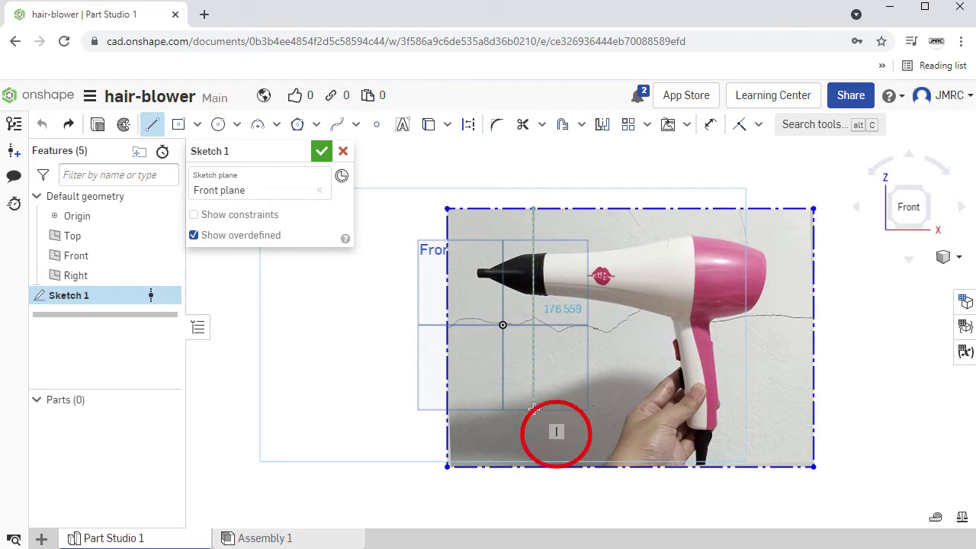
left_click(534, 466)
key("Escape")
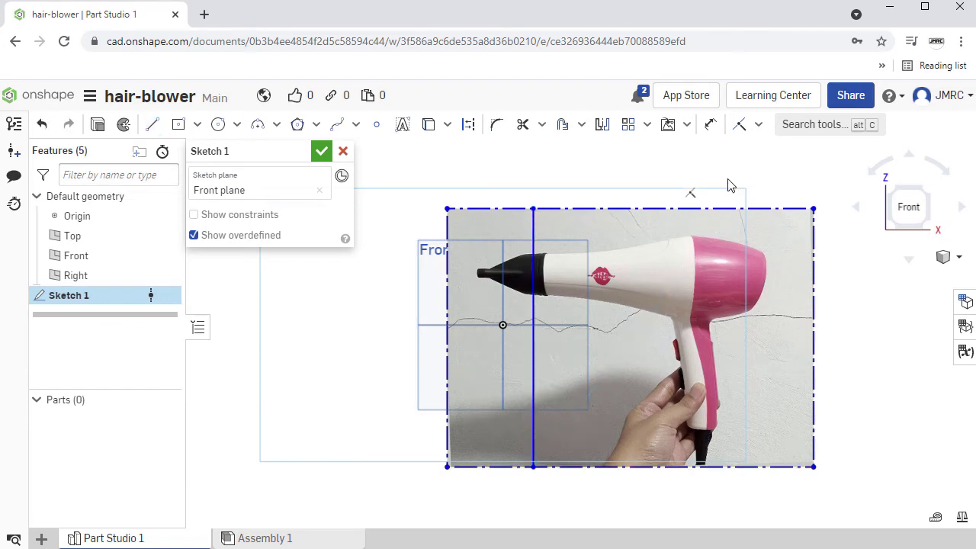
key("l")
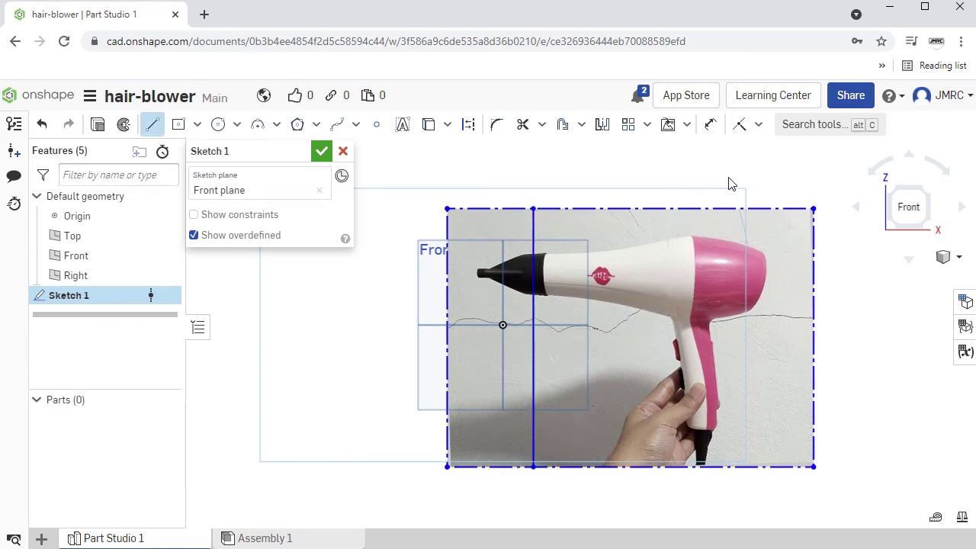
left_click(758, 209)
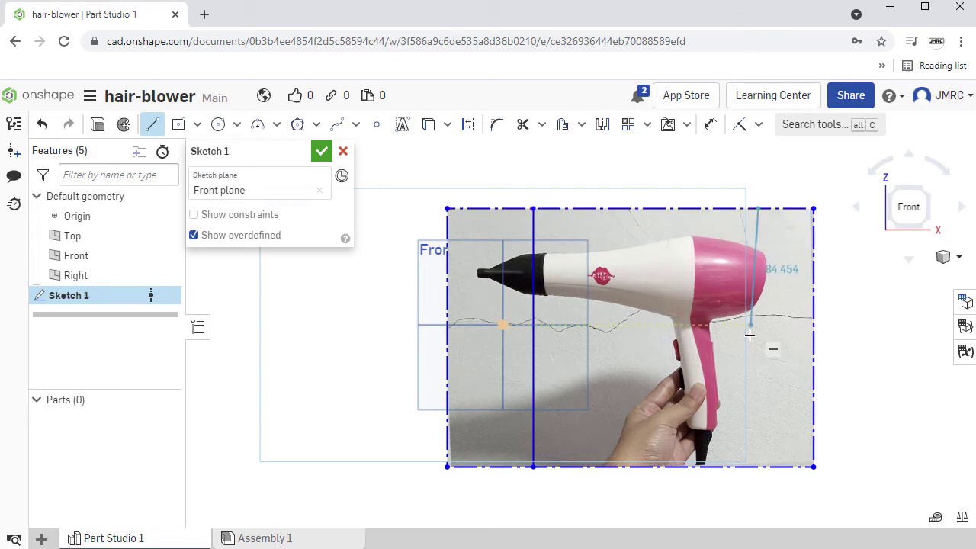
left_click(759, 469)
key("Escape")
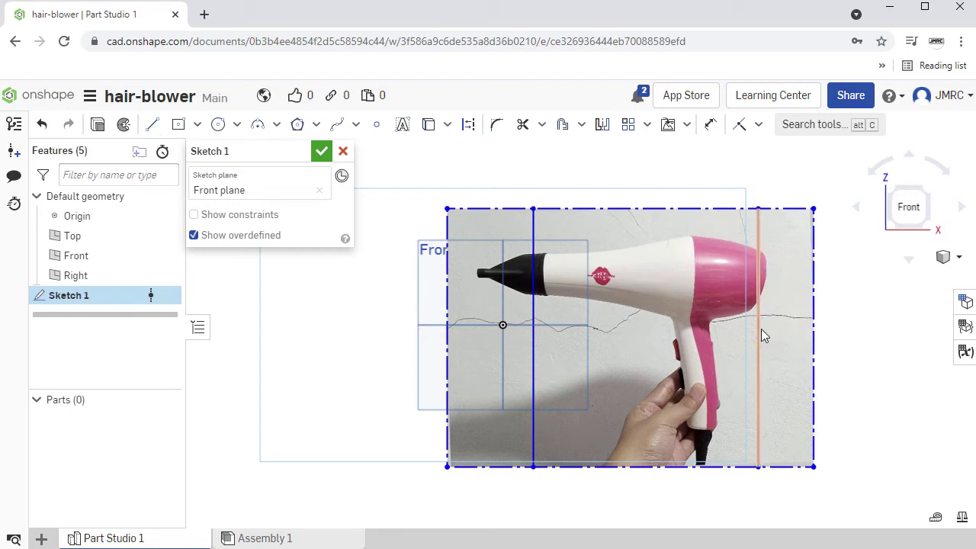
Step: Drag the lines onto the nozzle's end and the dryer's rear
left_click_drag(534, 324, 538, 328)
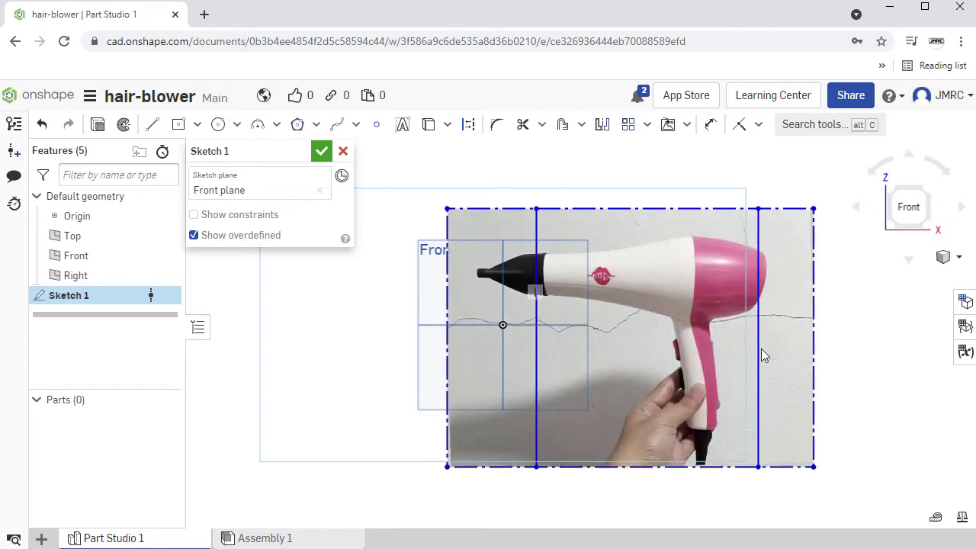
mouse_move(758, 354)
left_mouse_down()
mouse_move(771, 351)
mouse_move(763, 353)
left_mouse_up()
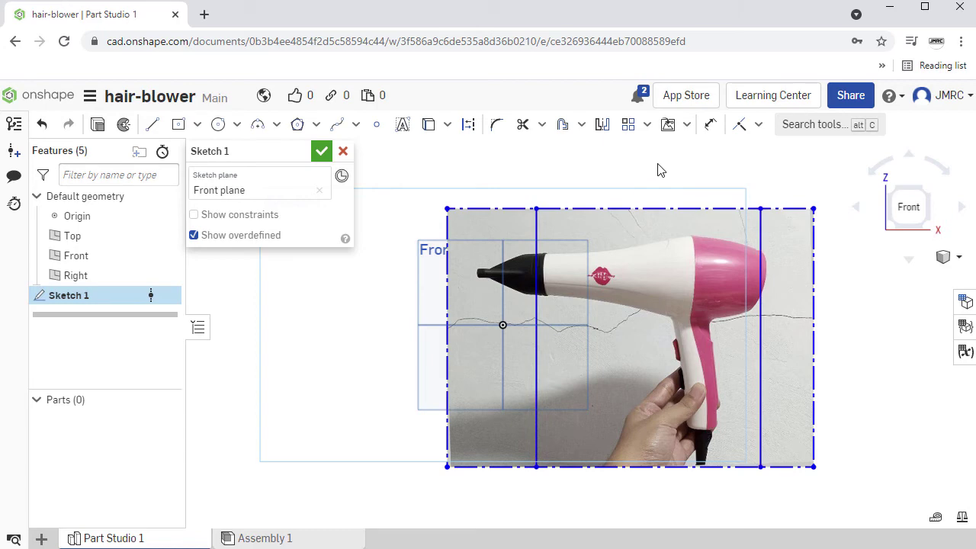
key("d")
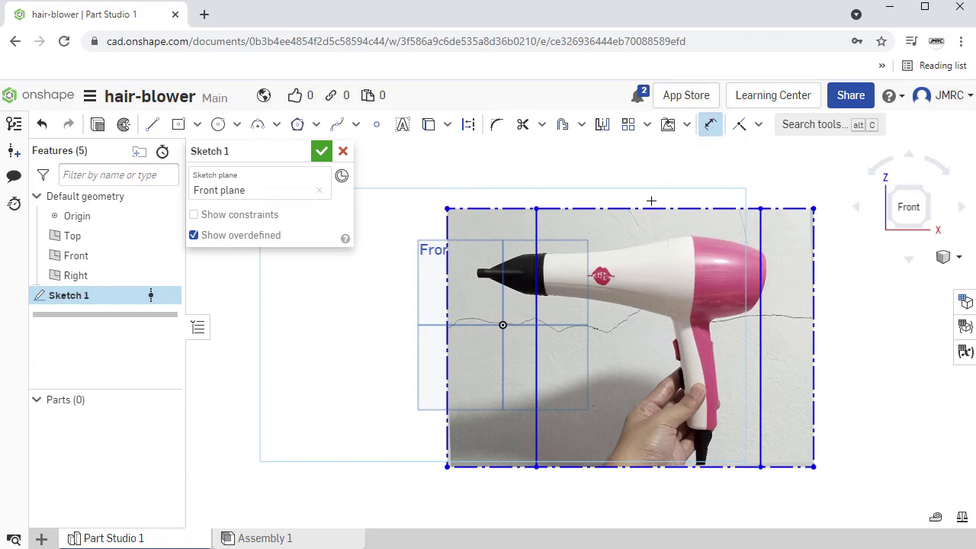
Step: Dimension the distance between the two vertical lines as 9 in (228.6 mm)
left_click(538, 238)
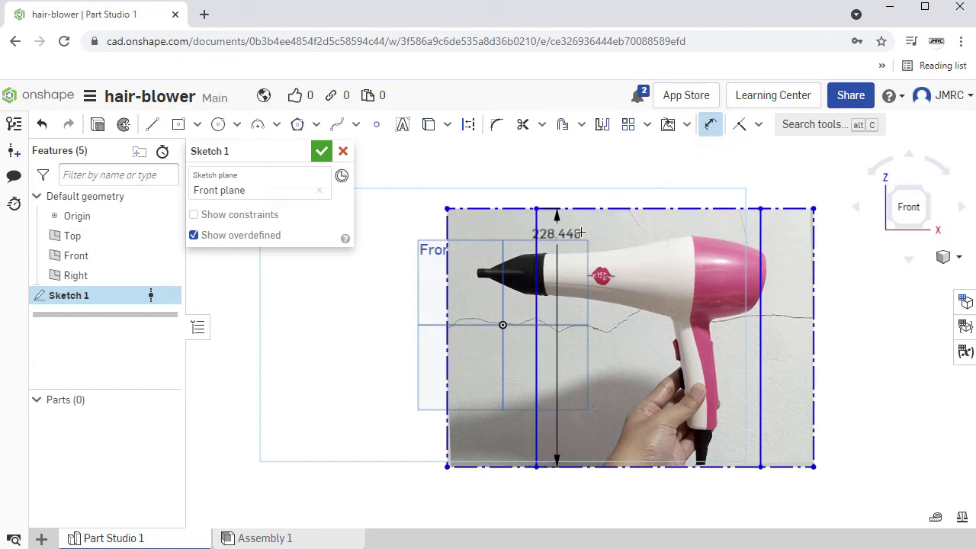
left_click(761, 245)
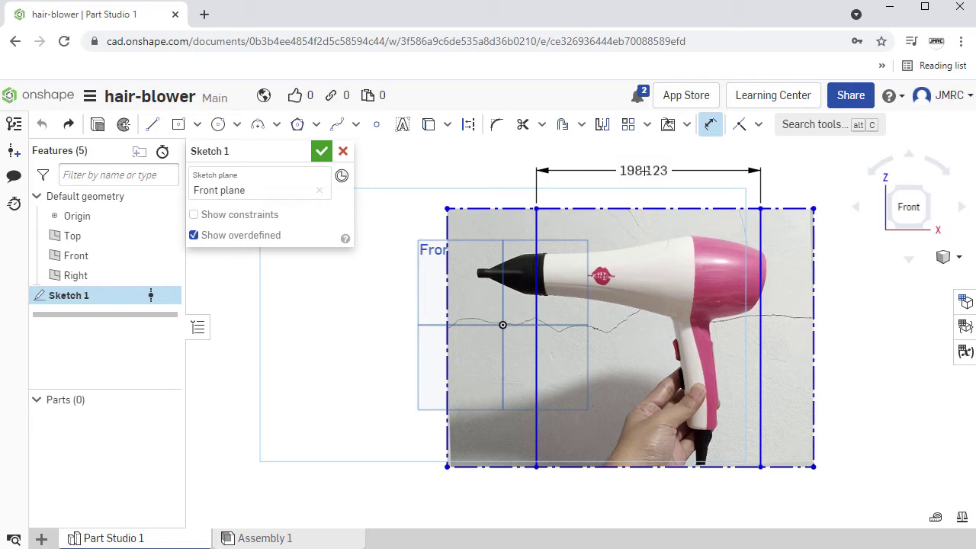
left_click(645, 166)
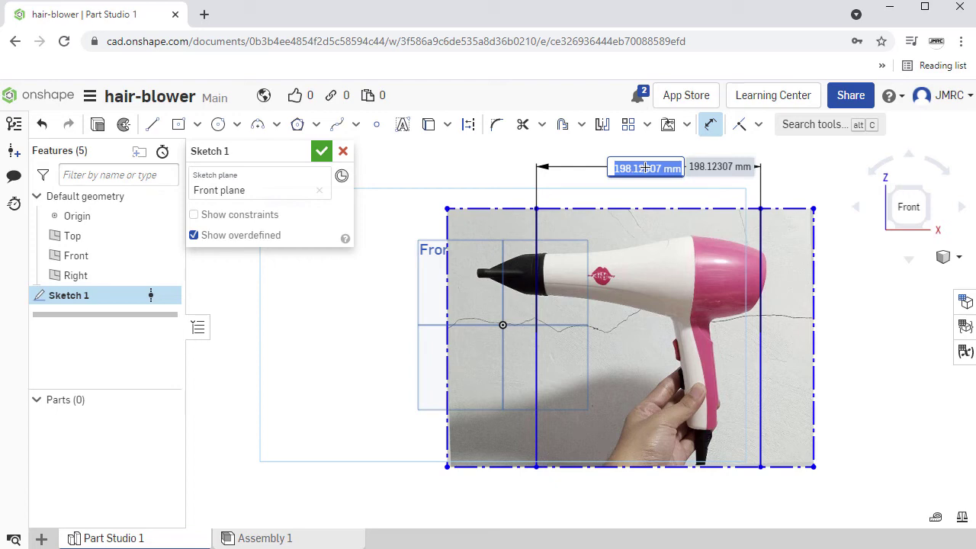
type("9")
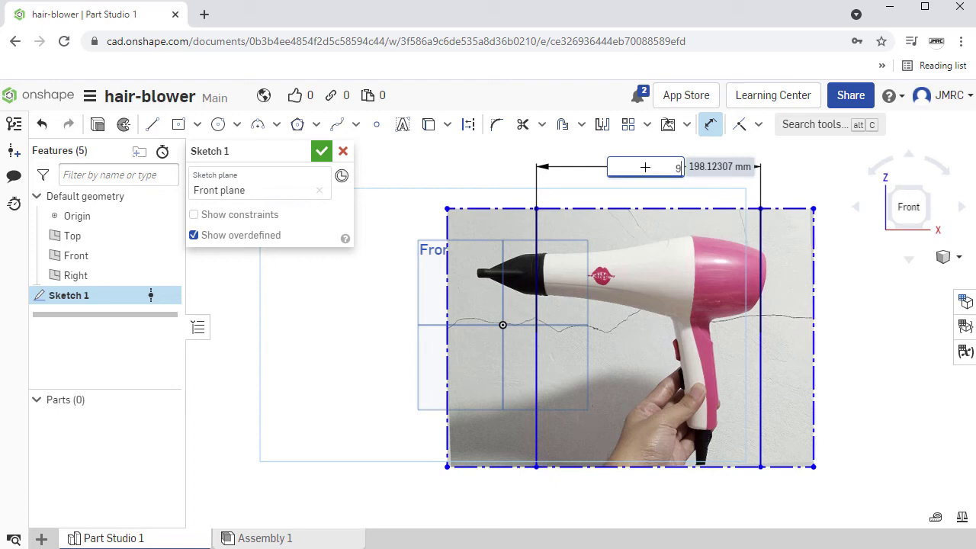
type("in")
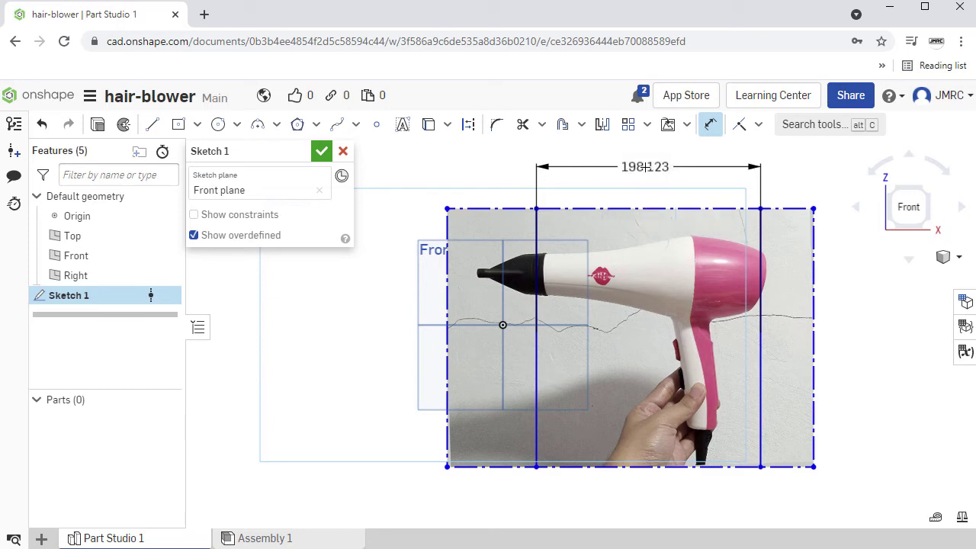
key("Return")
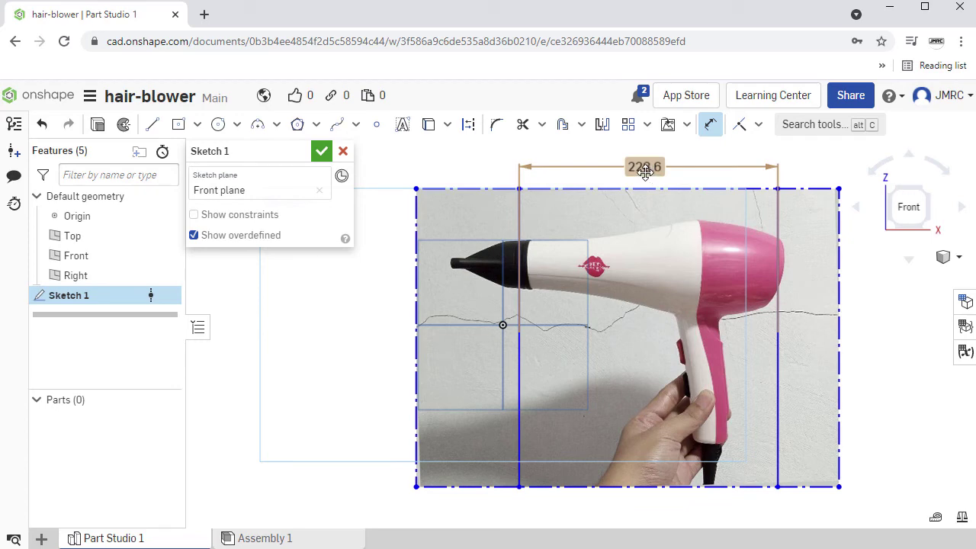
double_click(645, 169)
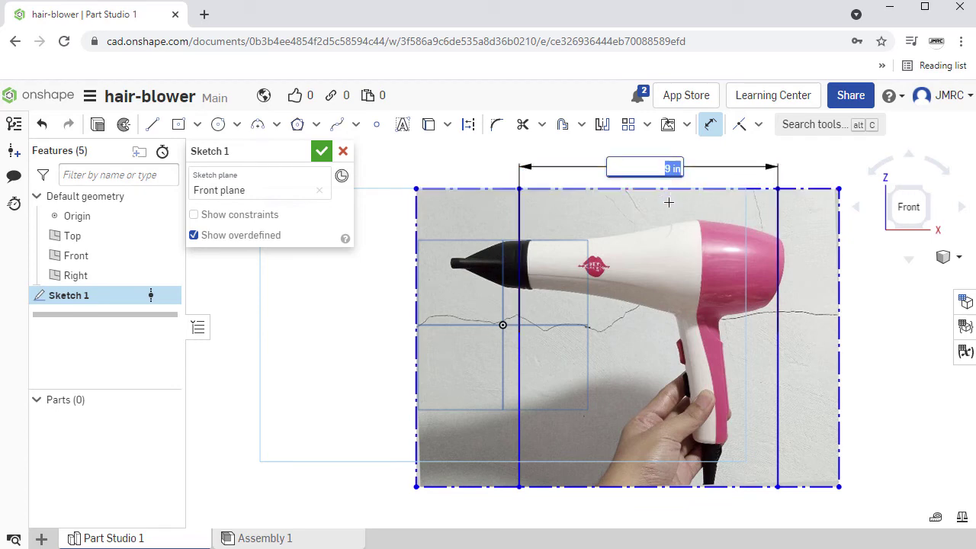
key("Escape")
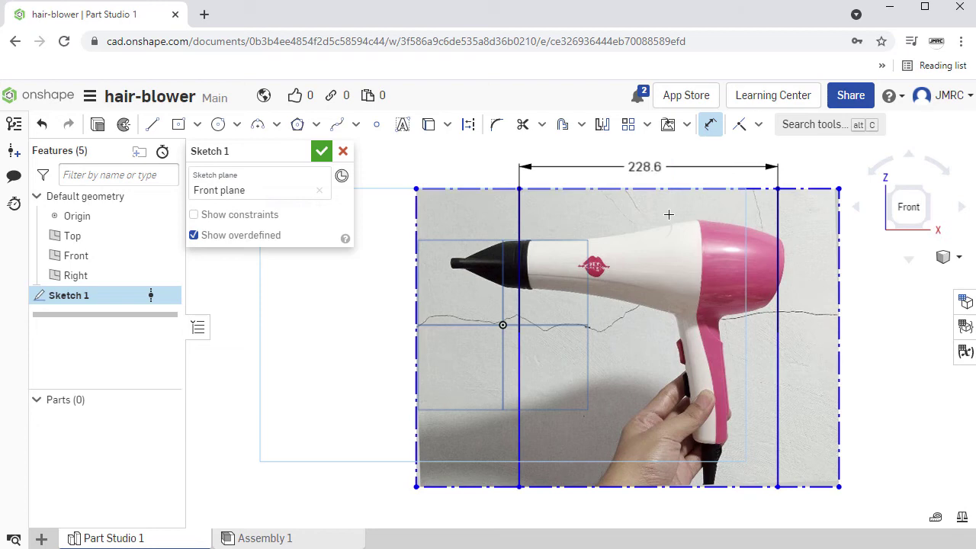
key("Escape")
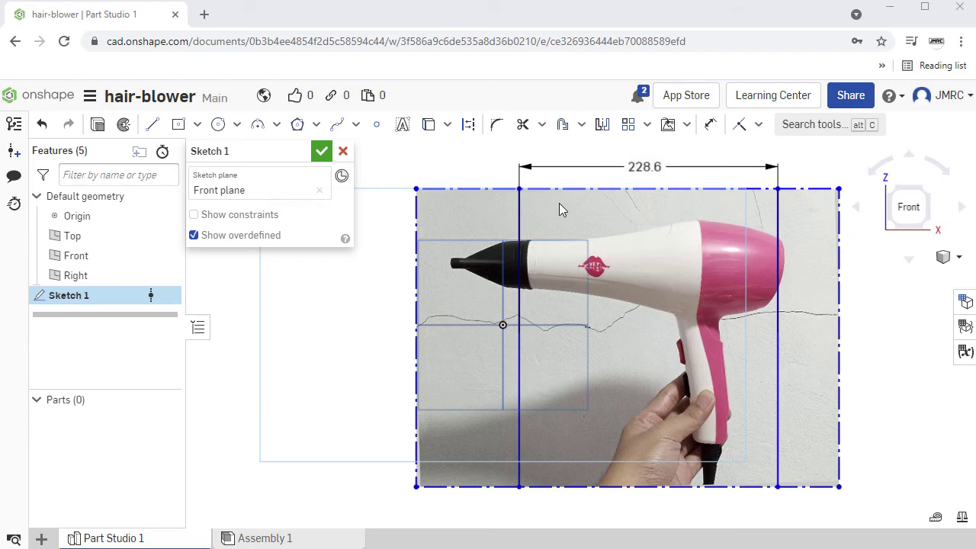
Step: Draw a horizontal line across the dryer body from the left vertical line to the right one
key("l")
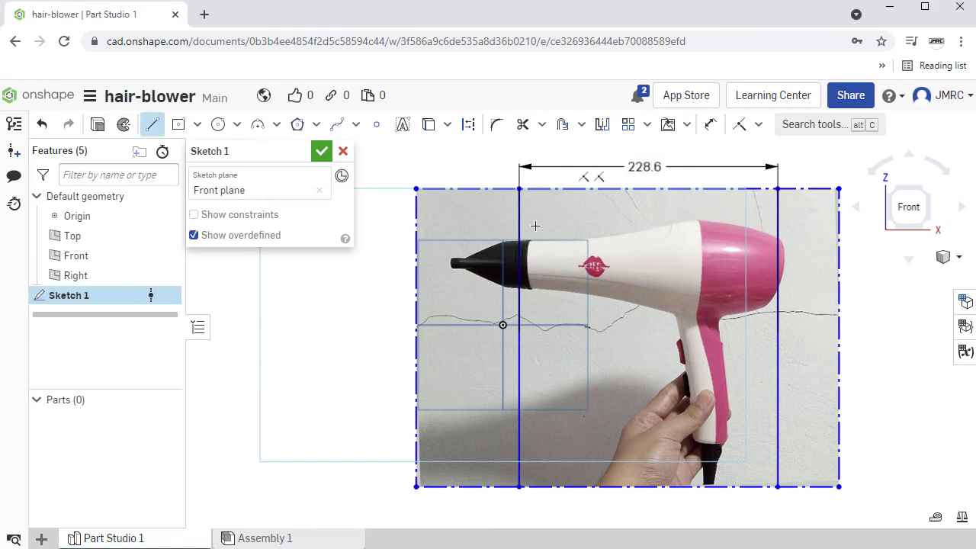
left_click(519, 262)
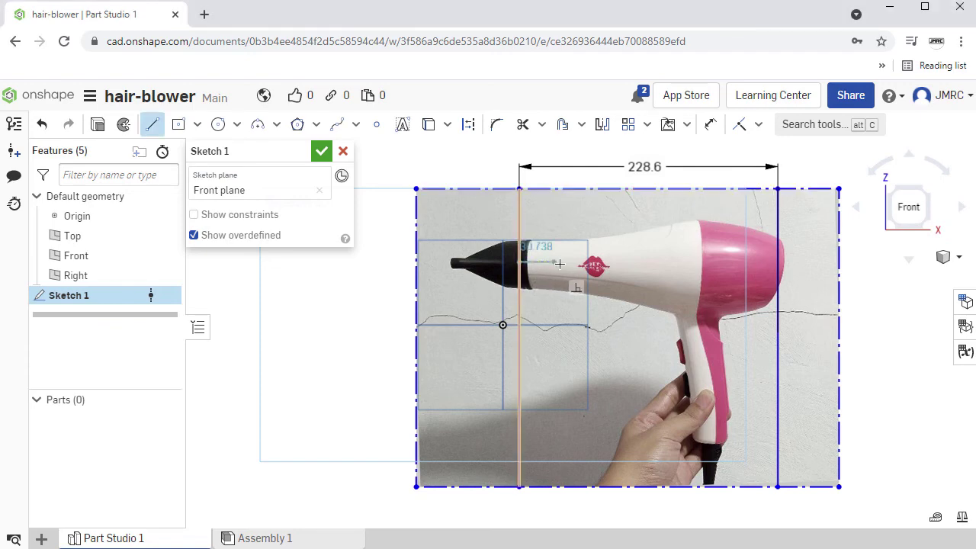
left_click(777, 262)
key("Escape")
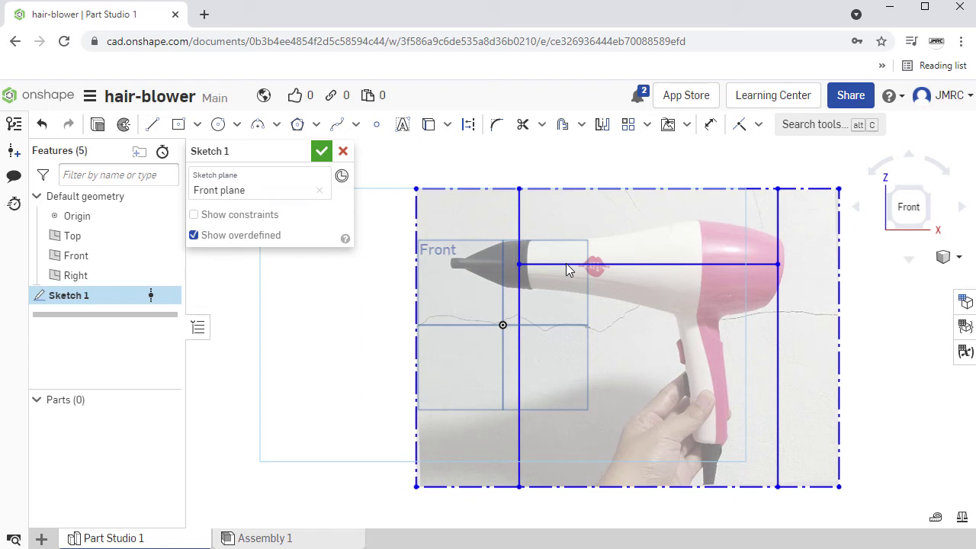
key("d")
left_click(566, 263)
left_click(644, 166)
key("Return")
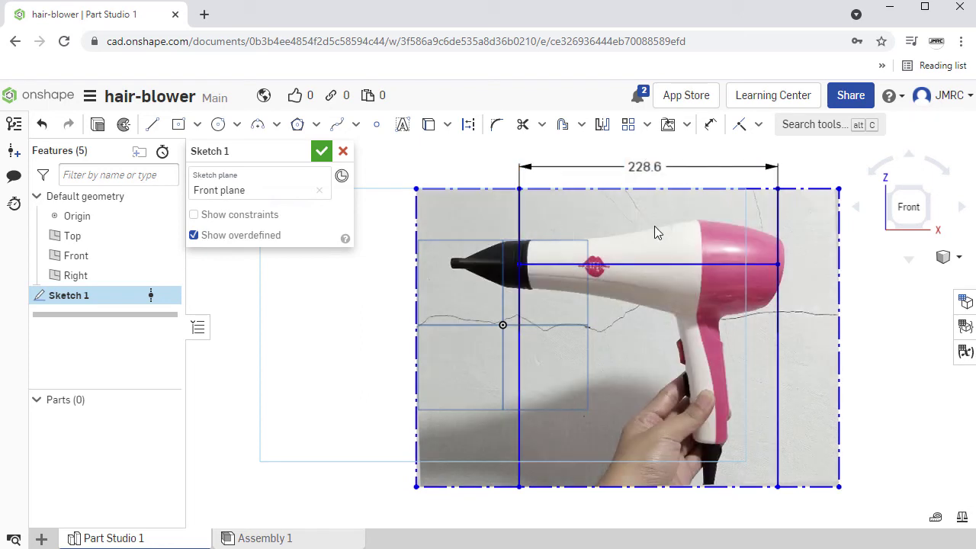
key("u")
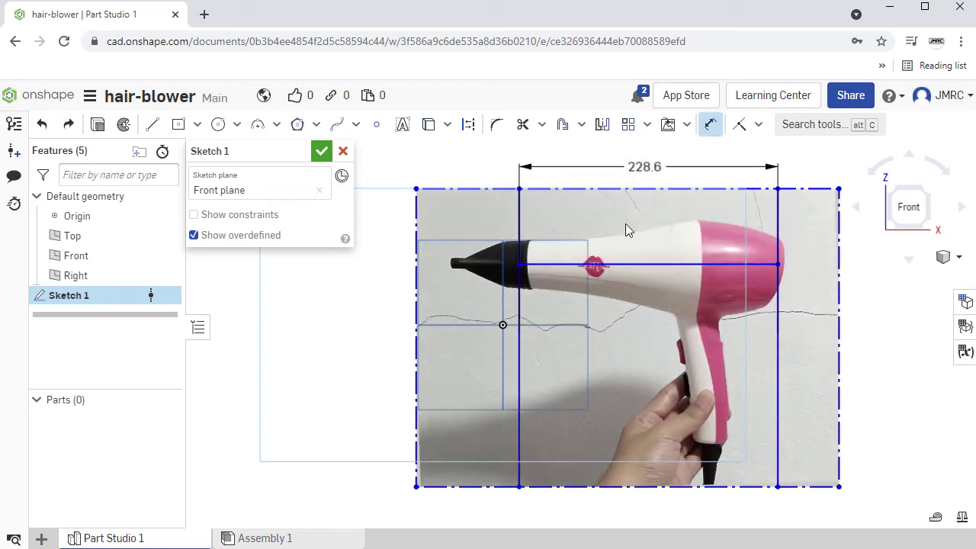
Step: Add dimensions: image top to axis line 66.765, image left edge to left line 90.973, image width 373.638
left_click(585, 188)
left_click(583, 265)
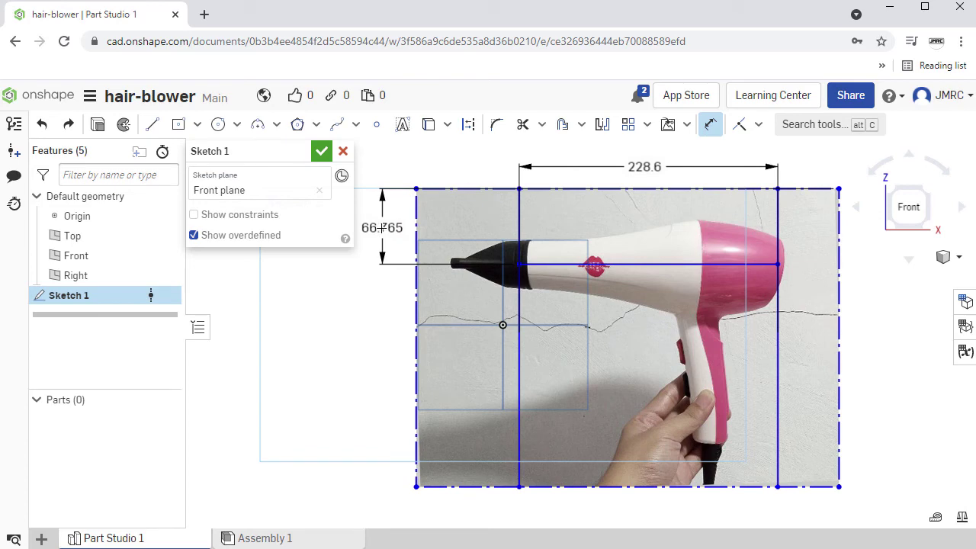
left_click(381, 227)
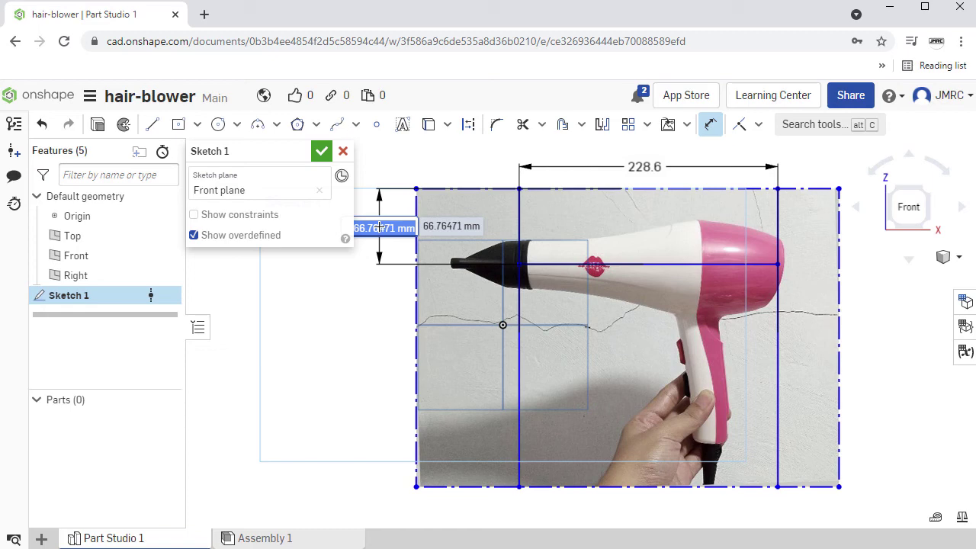
key("Return")
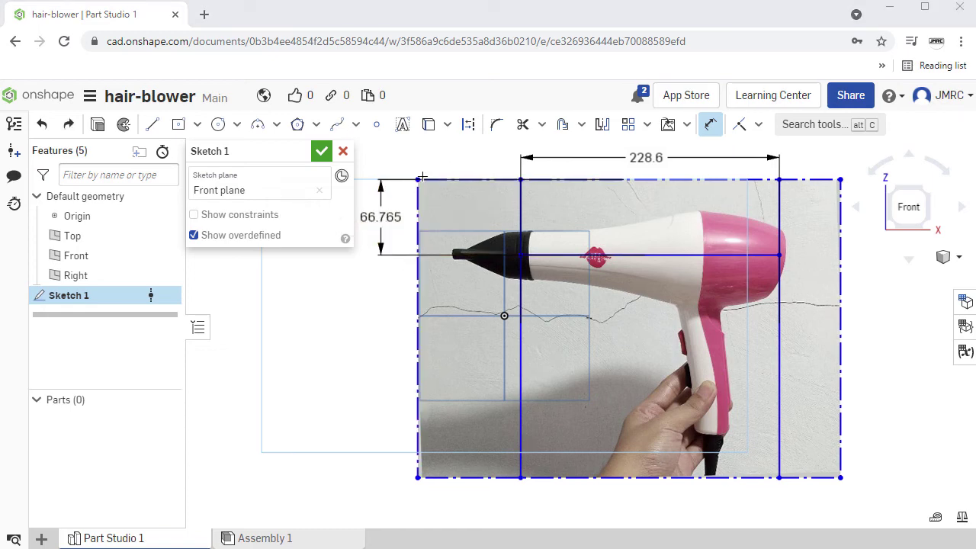
left_click(418, 268)
left_click(521, 201)
left_click(473, 158)
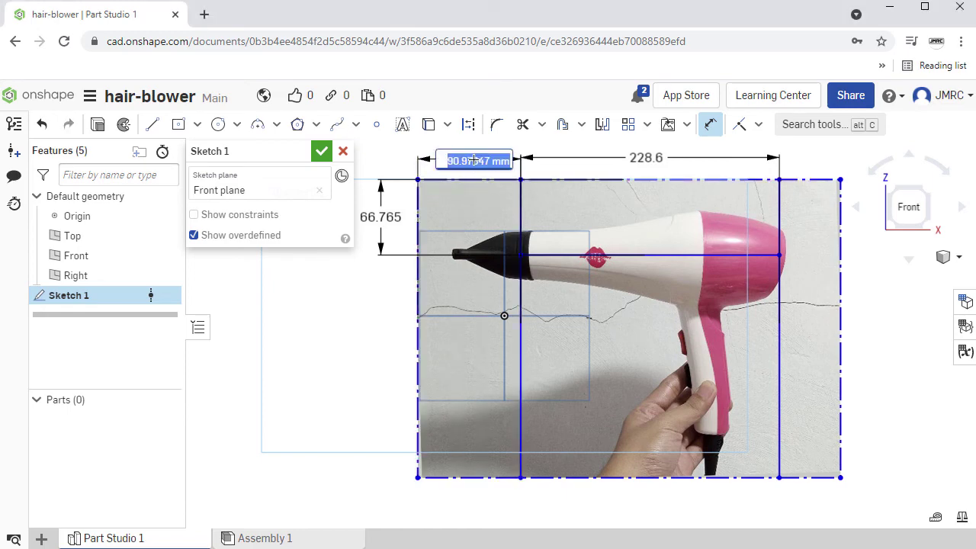
key("Return")
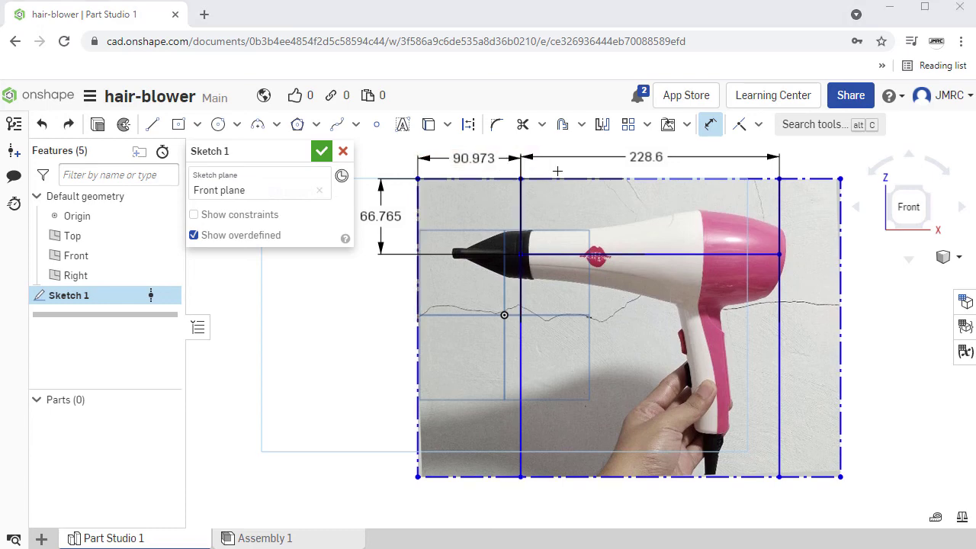
left_click(419, 301)
left_click(839, 300)
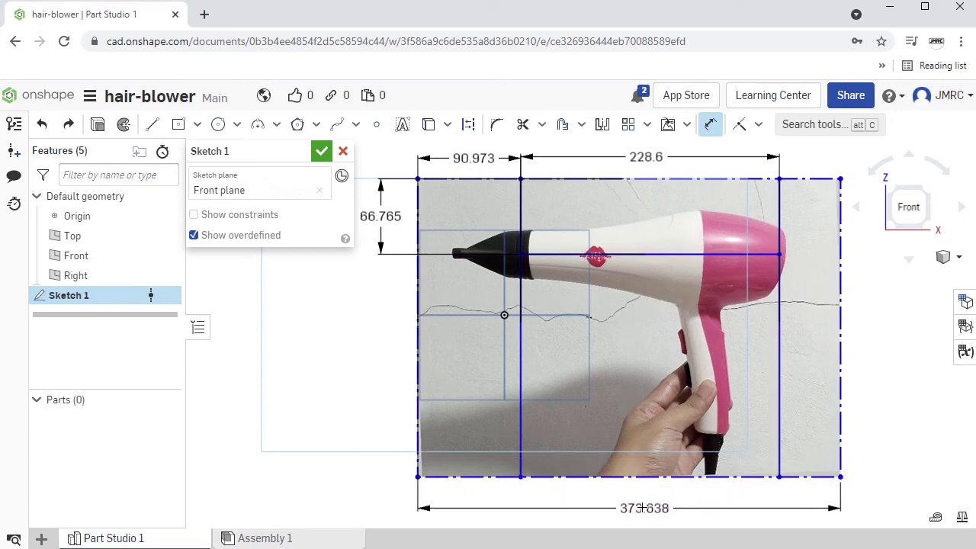
left_click(632, 505)
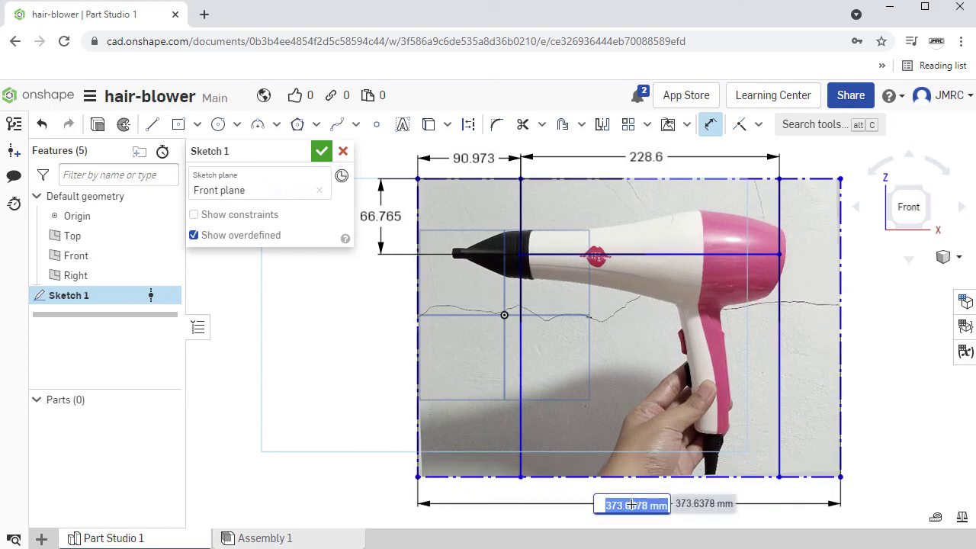
key("Return")
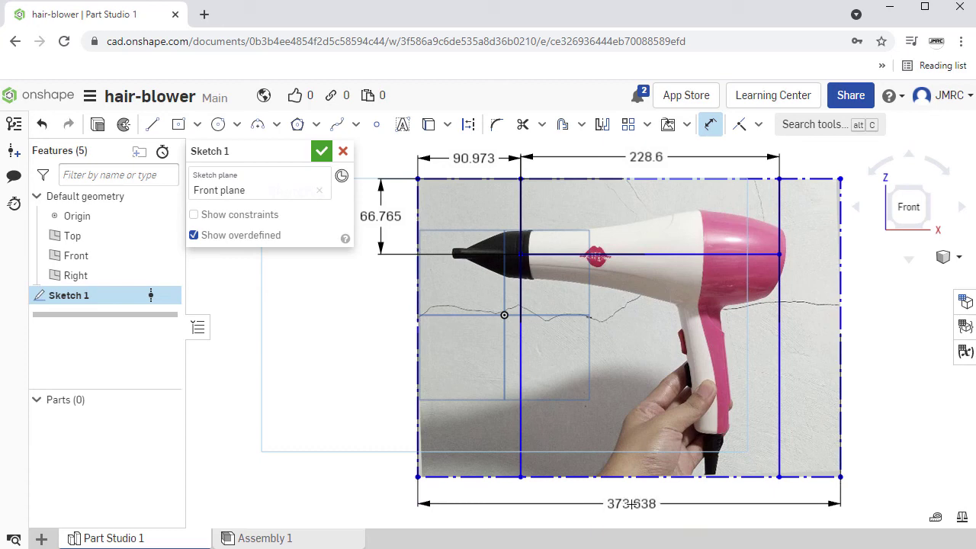
key("Escape")
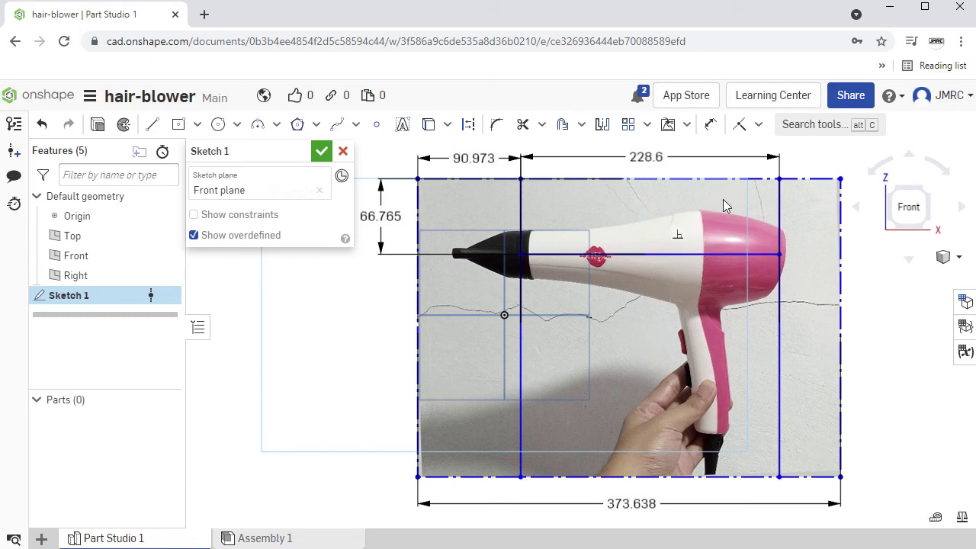
Step: Make the horizontal line's left endpoint coincident with the image's reference point
left_click(759, 124)
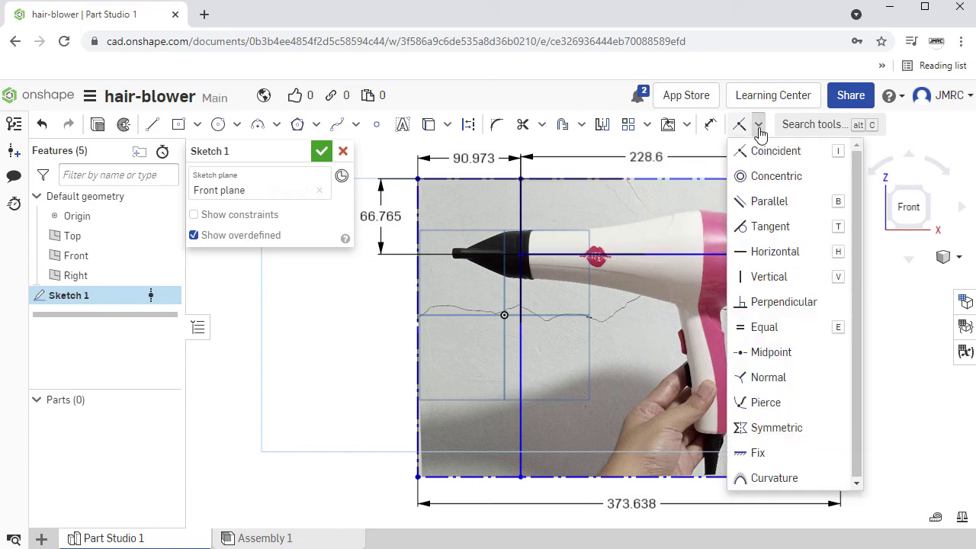
left_click(815, 157)
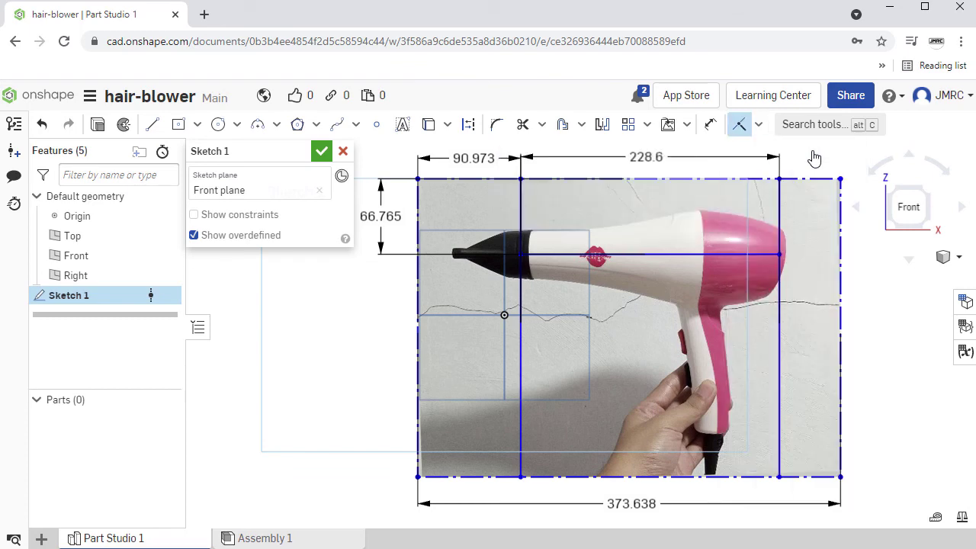
left_click(521, 254)
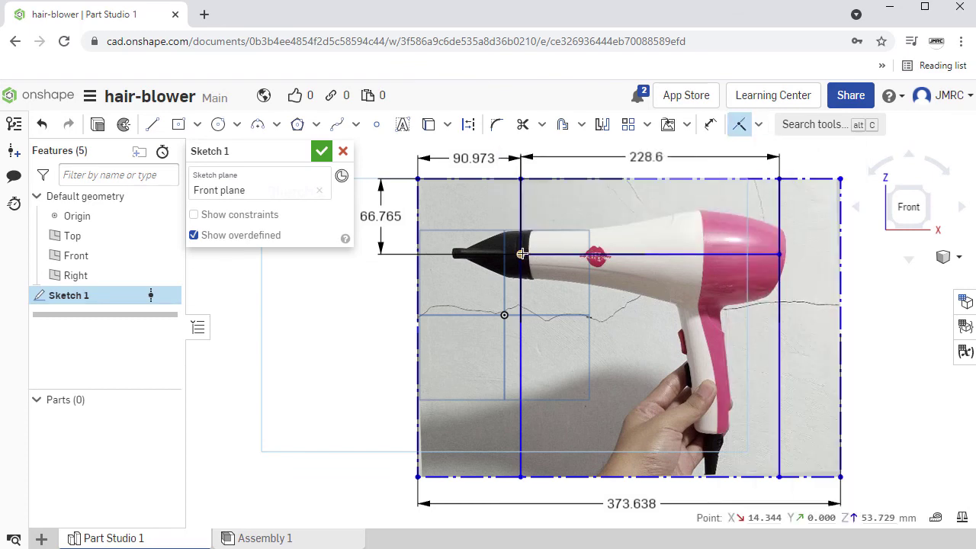
left_click(504, 314)
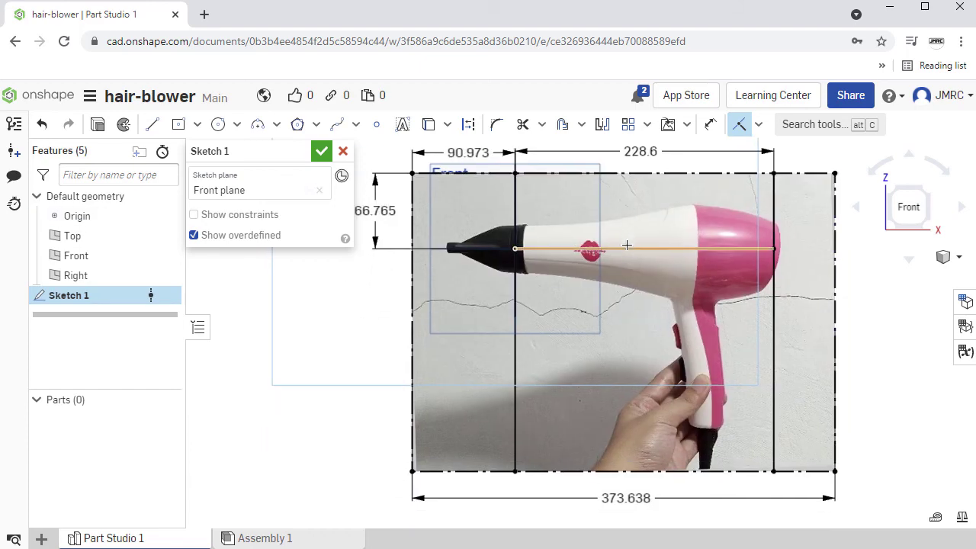
key("Escape")
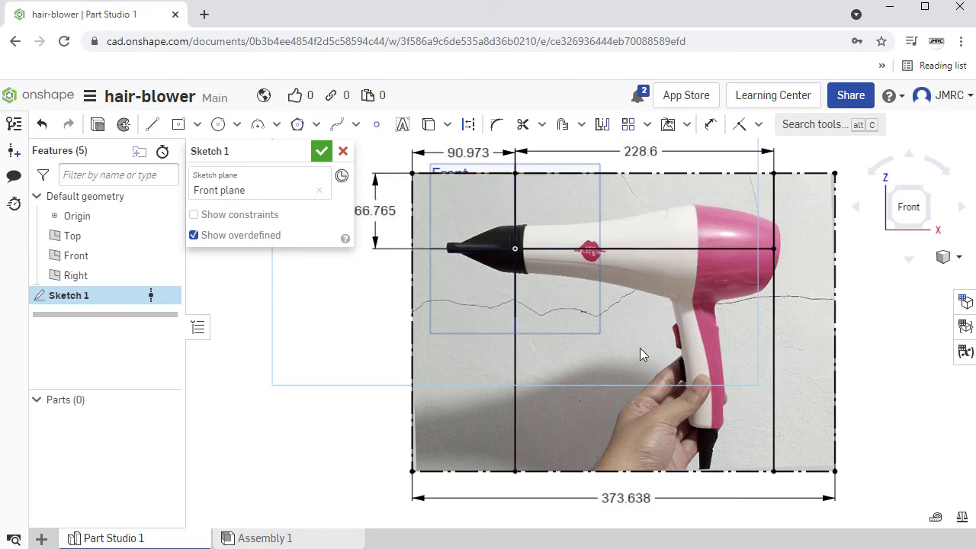
key("ctrl+shift+b")
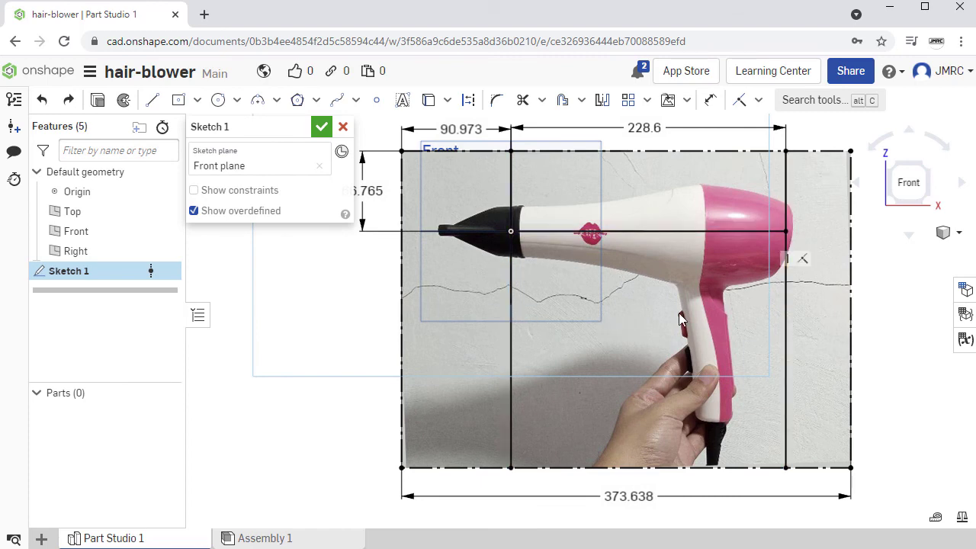
Step: Convert the left vertical, horizontal axis and right vertical lines into construction geometry
left_click(510, 315)
left_click(561, 237)
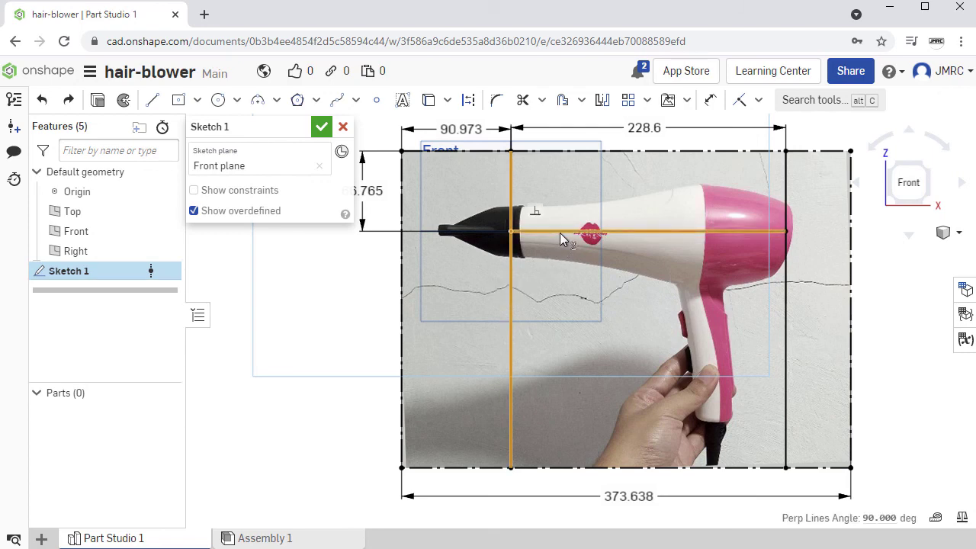
left_click(787, 276)
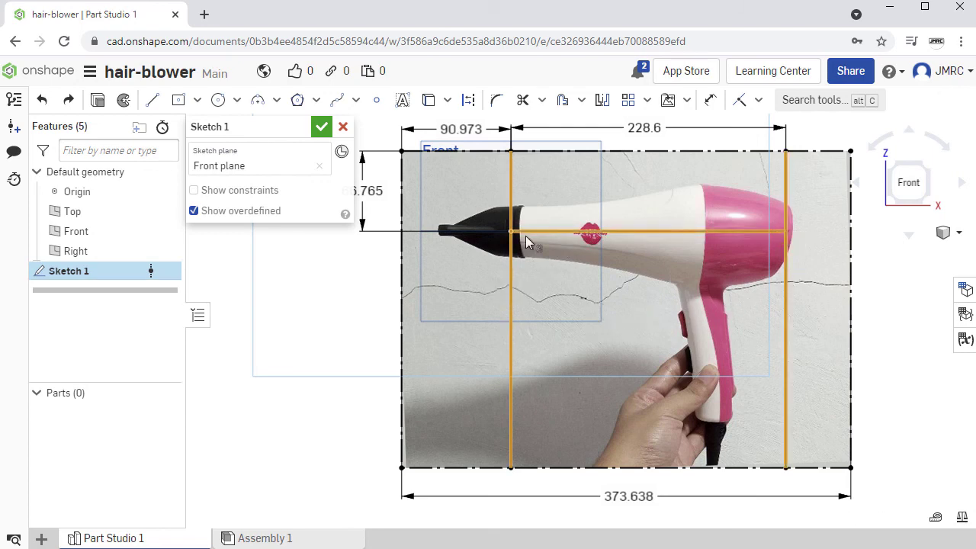
left_click(468, 102)
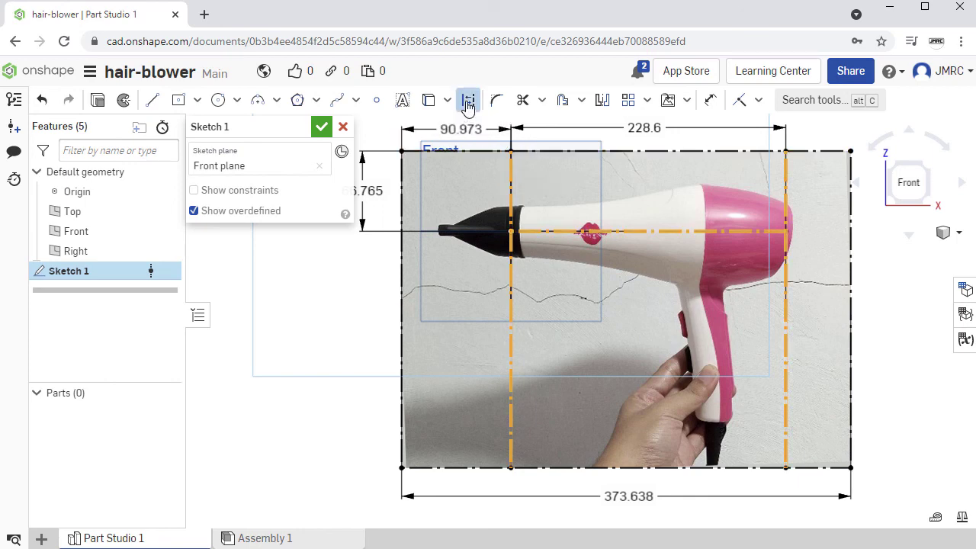